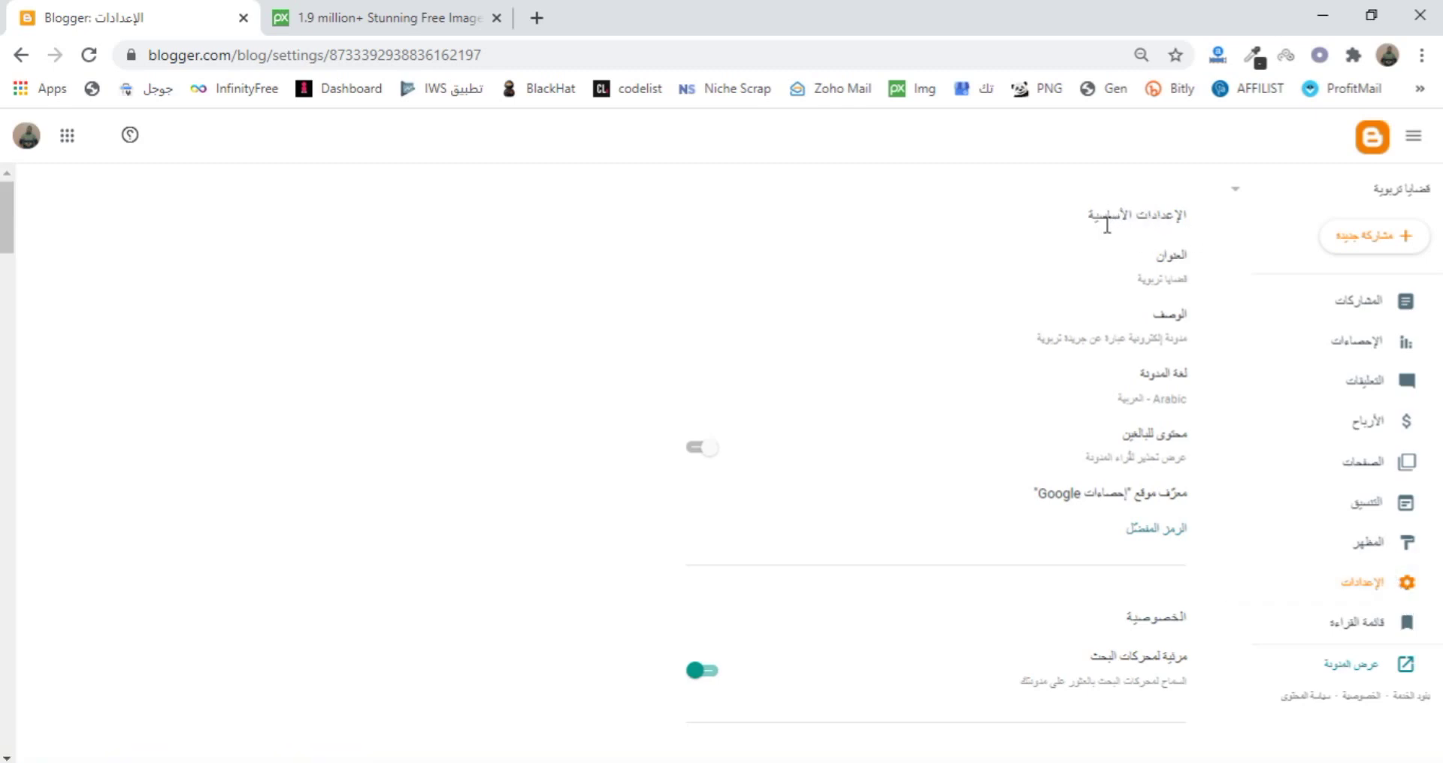
Inspect the blog's title and description settings, closing each editor without saving.
left_click(1157, 279)
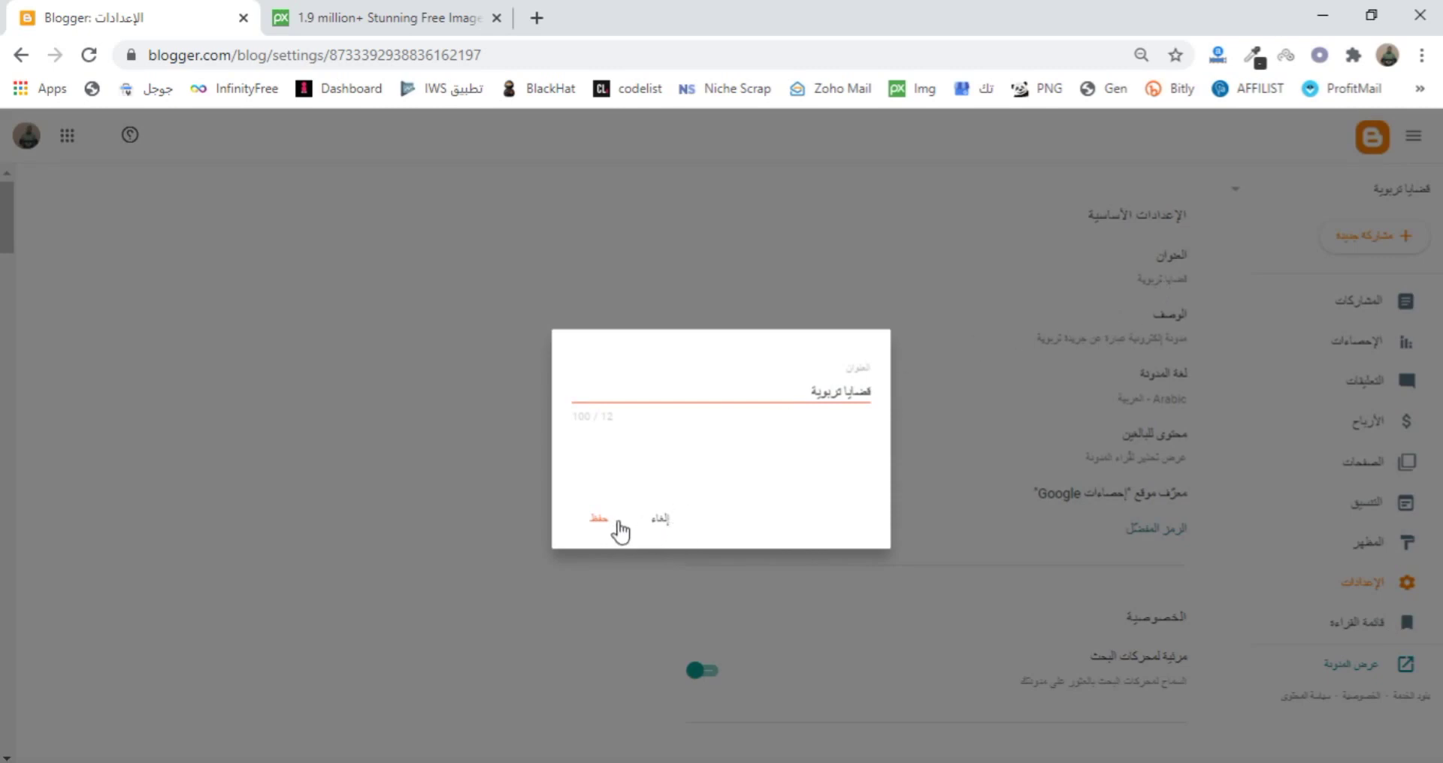
left_click(658, 520)
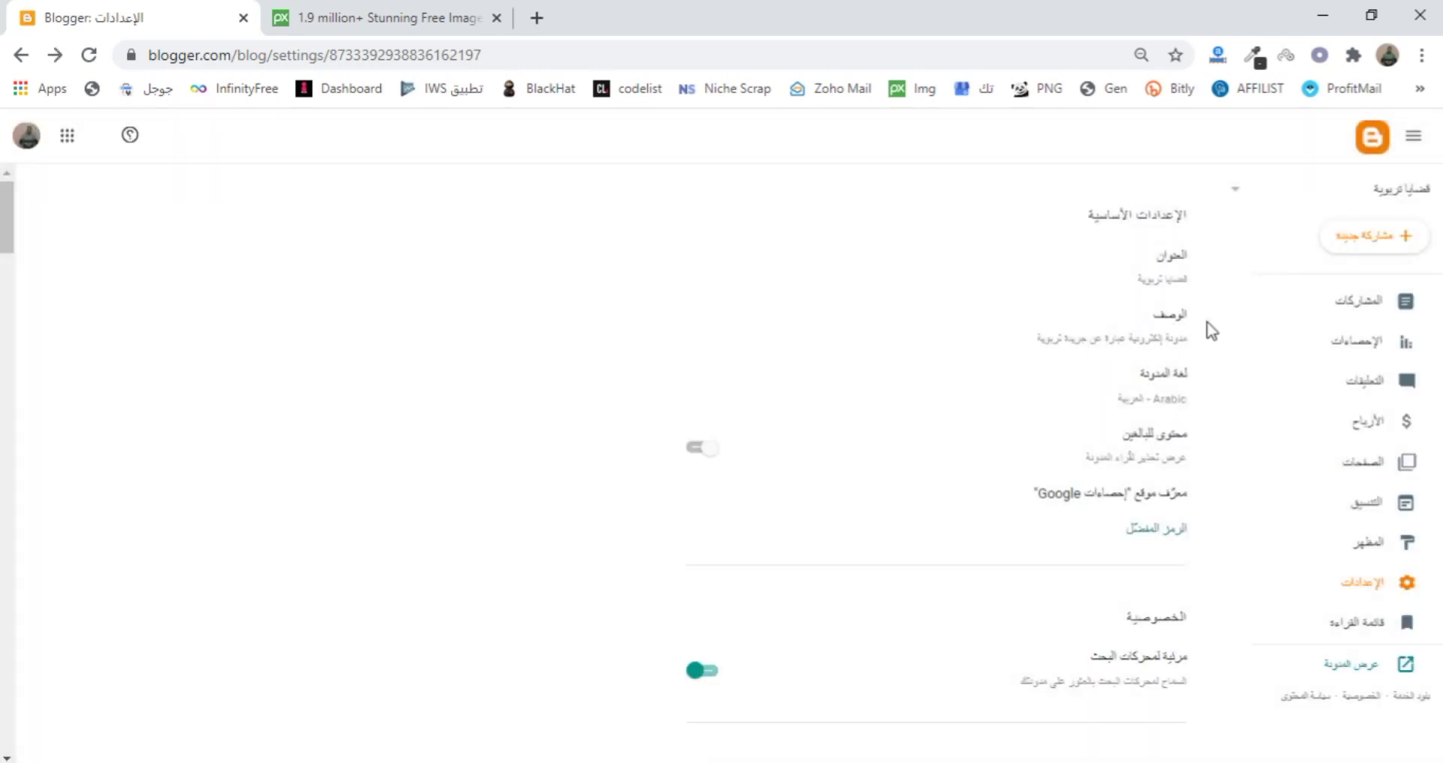
left_click(1083, 348)
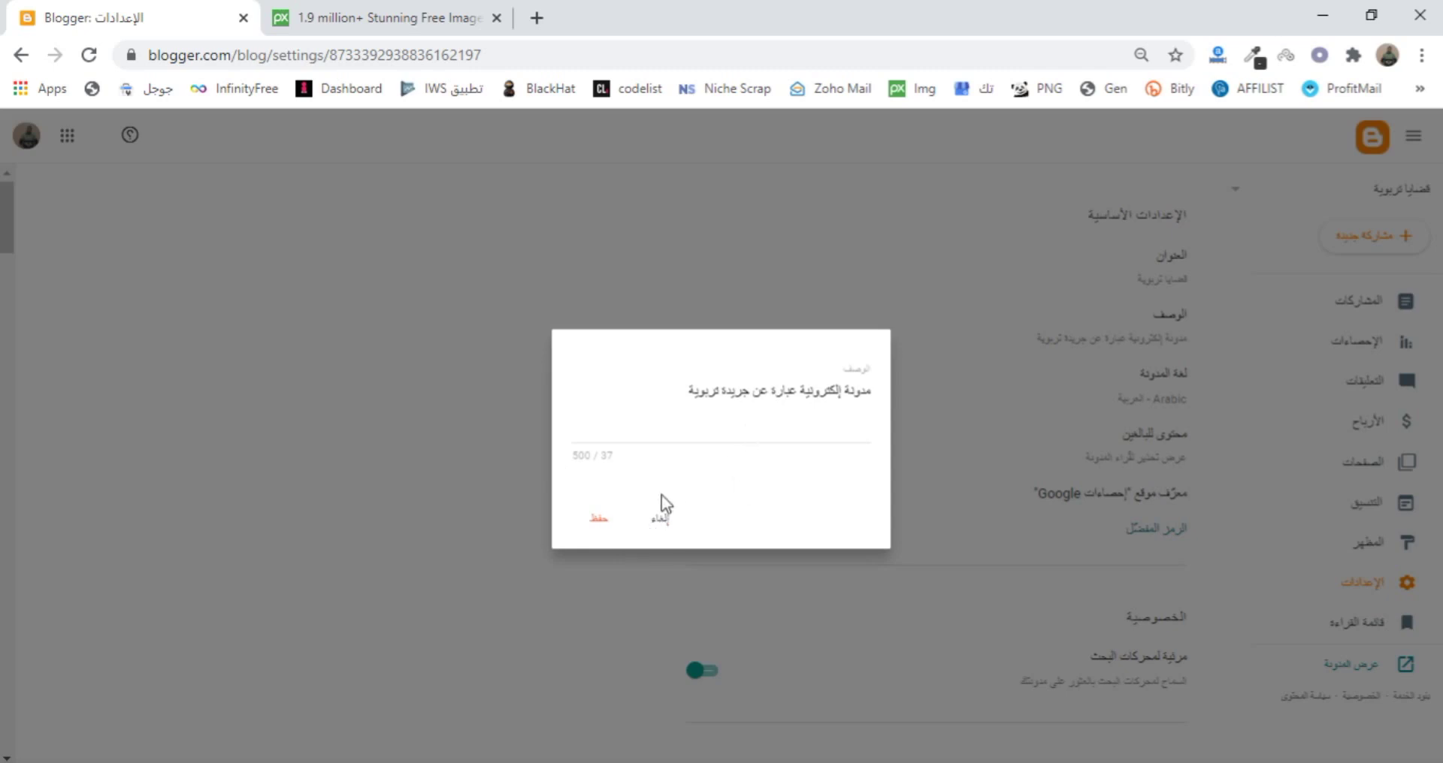
left_click(659, 523)
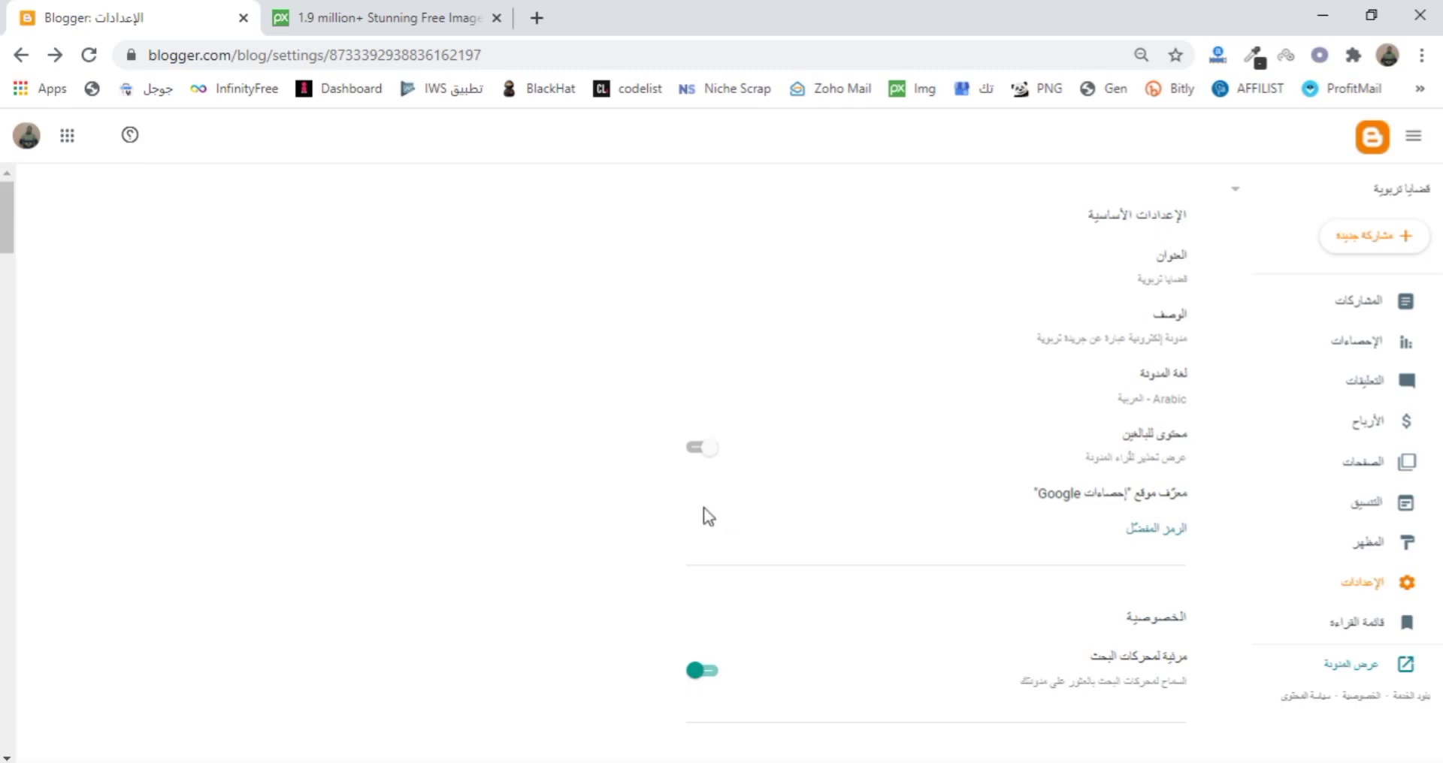
Search Google for "google analytic" in a new browser tab.
scroll(559, 492, "down", 1)
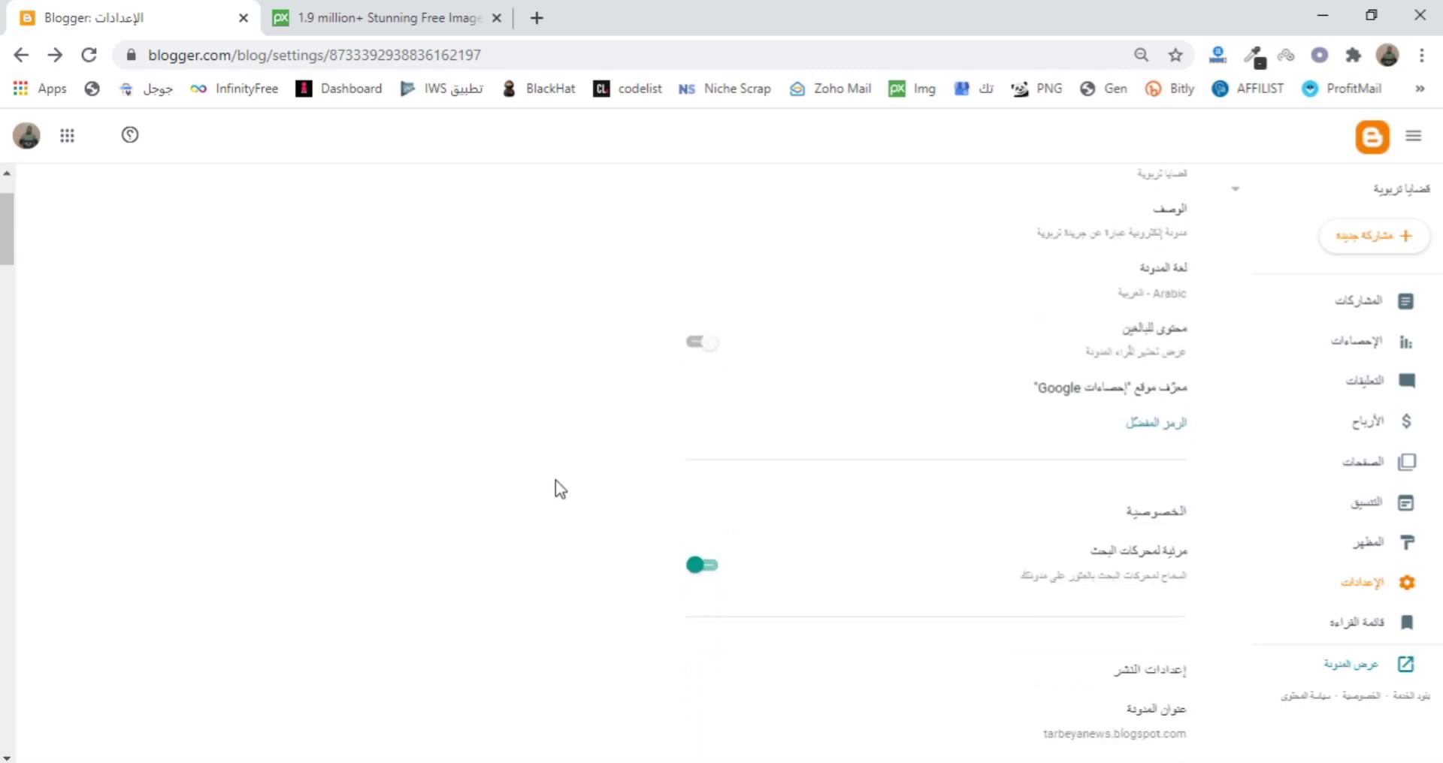
scroll(575, 470, "down", 1)
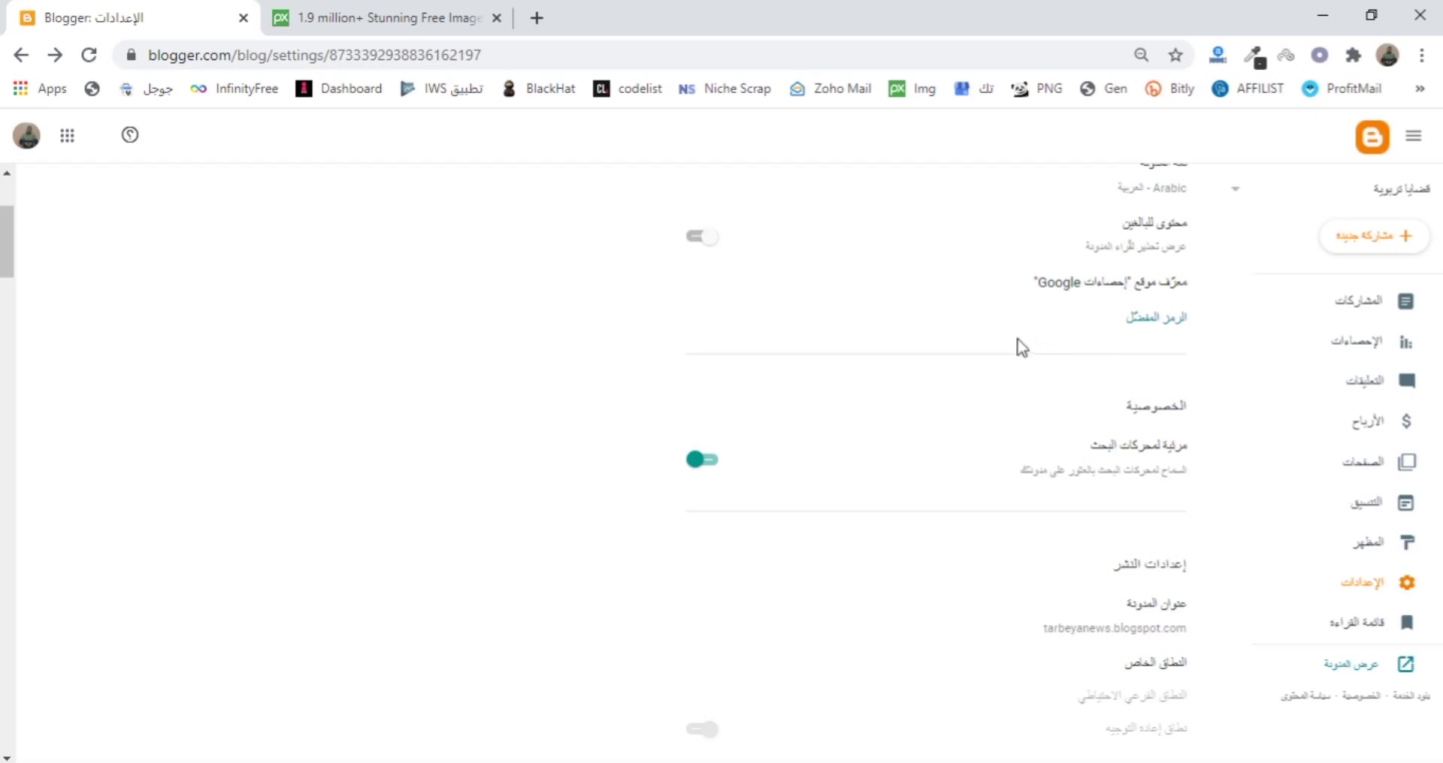
scroll(1022, 342, "down", 2)
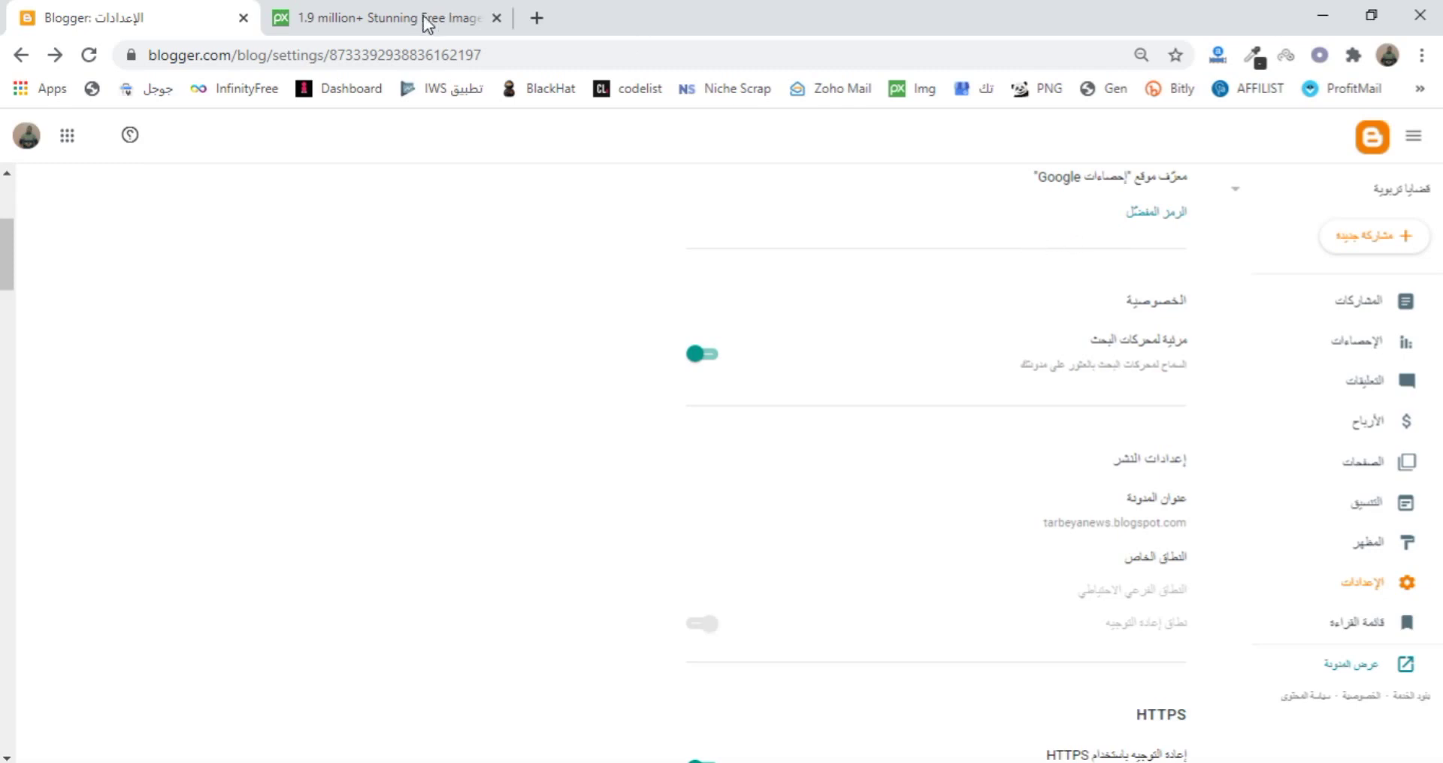
left_click(538, 18)
left_click(480, 60)
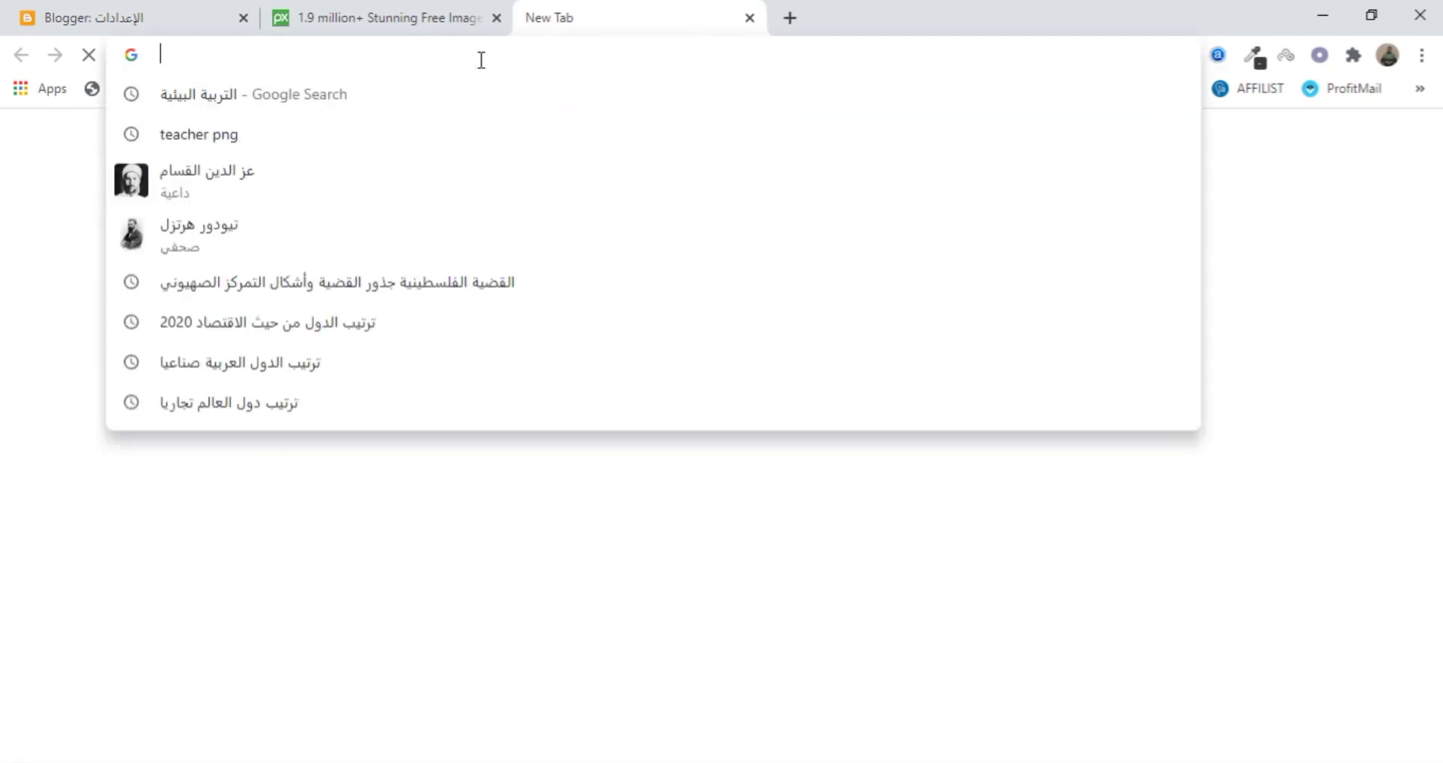
type("google")
key("BackSpace")
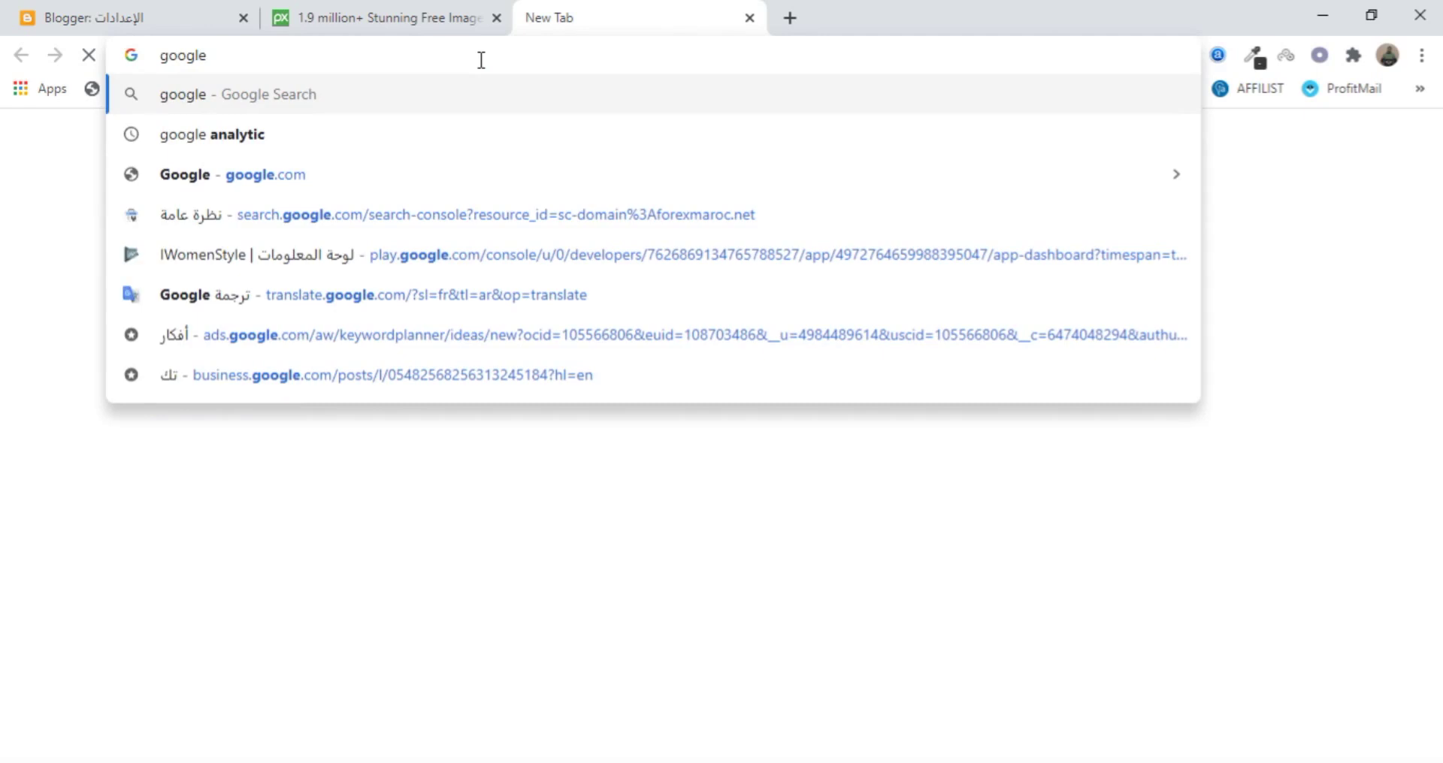
type("ana")
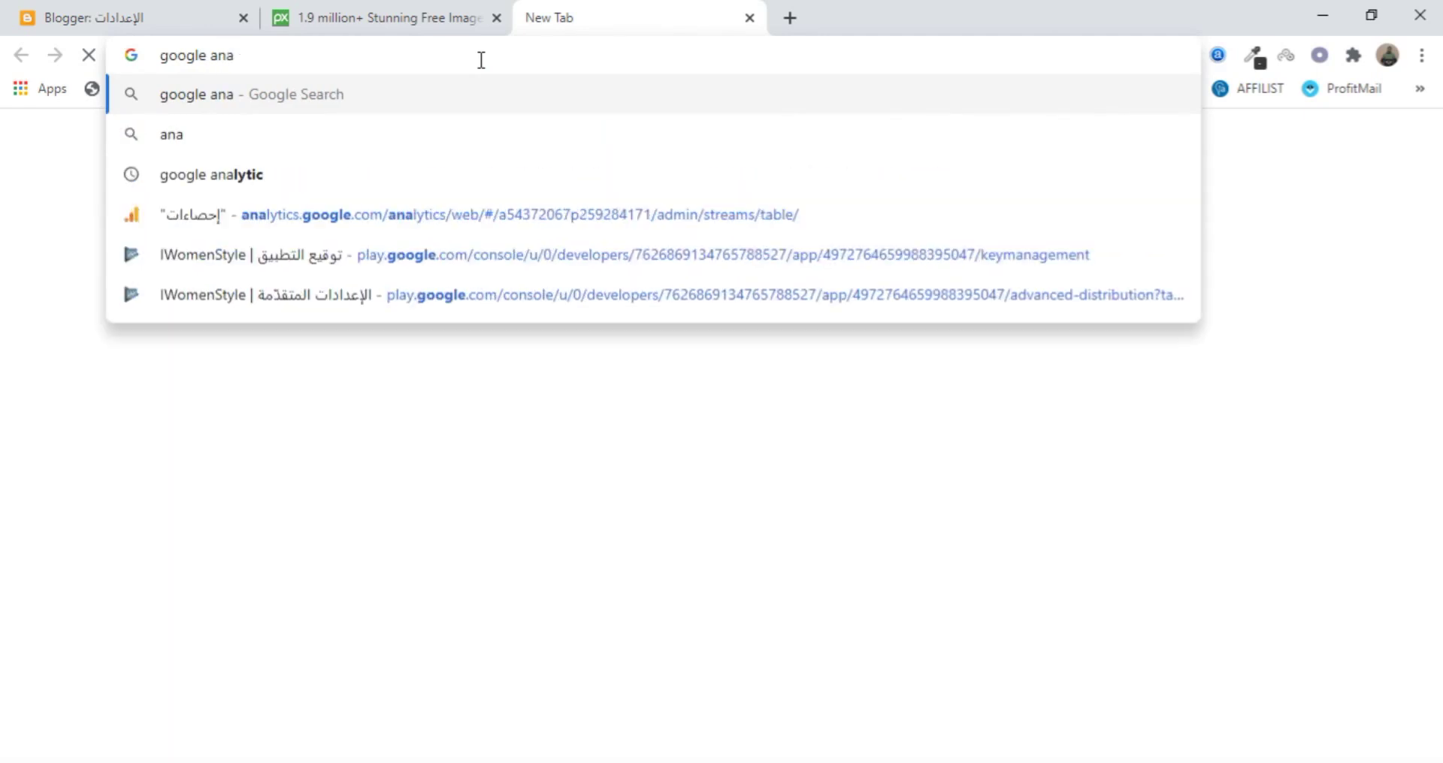
left_click(233, 171)
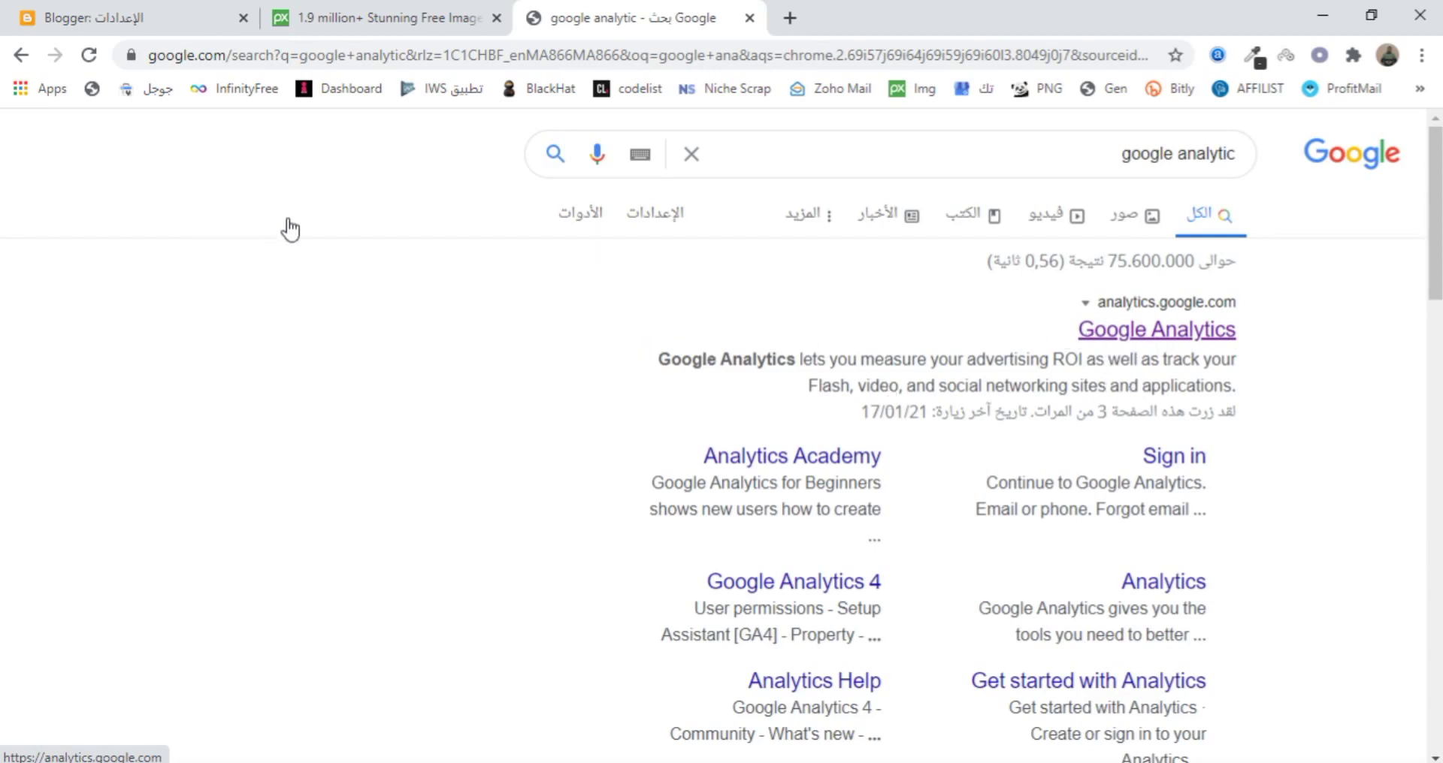
Return to the Blogger settings and review the publishing, HTTPS, permissions and posts sections.
left_click(111, 20)
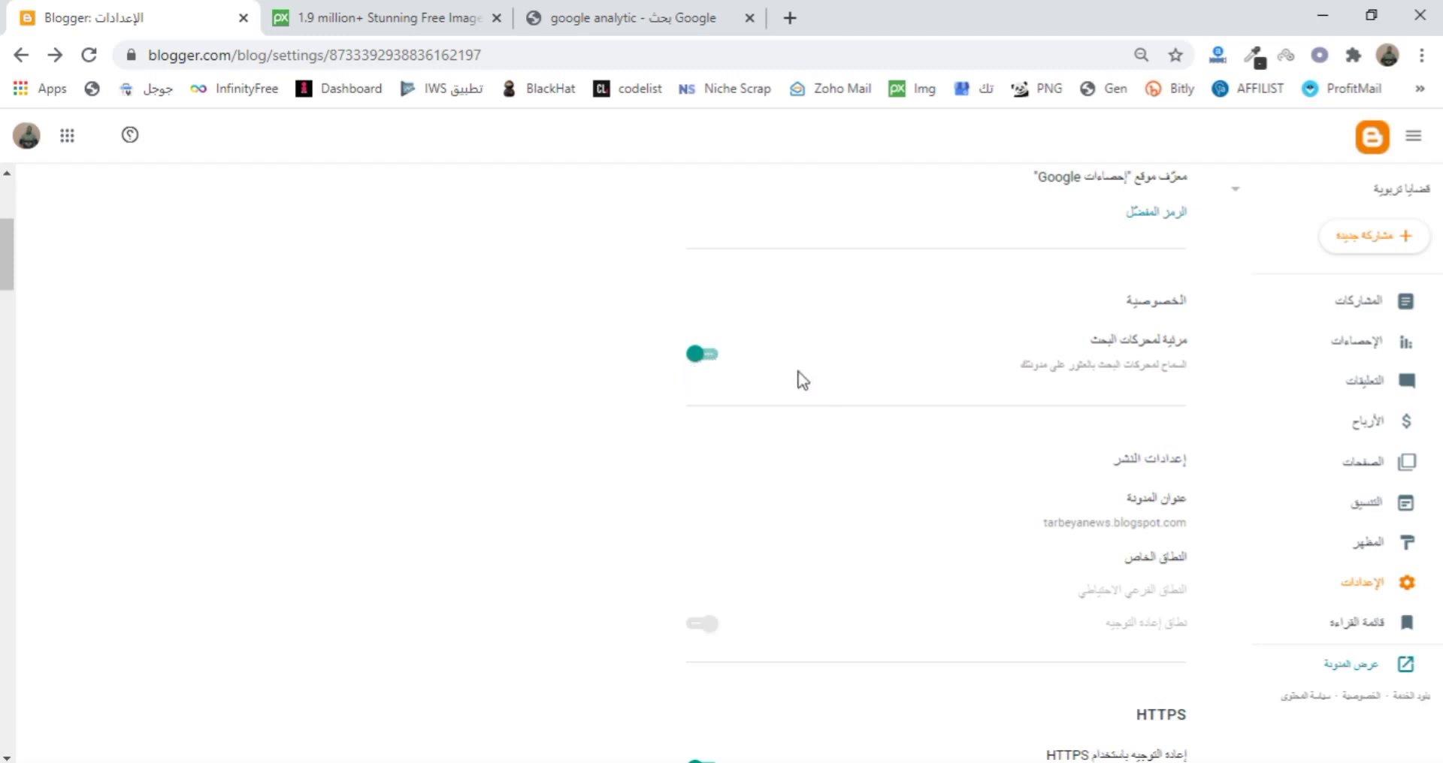
scroll(803, 379, "down", 3)
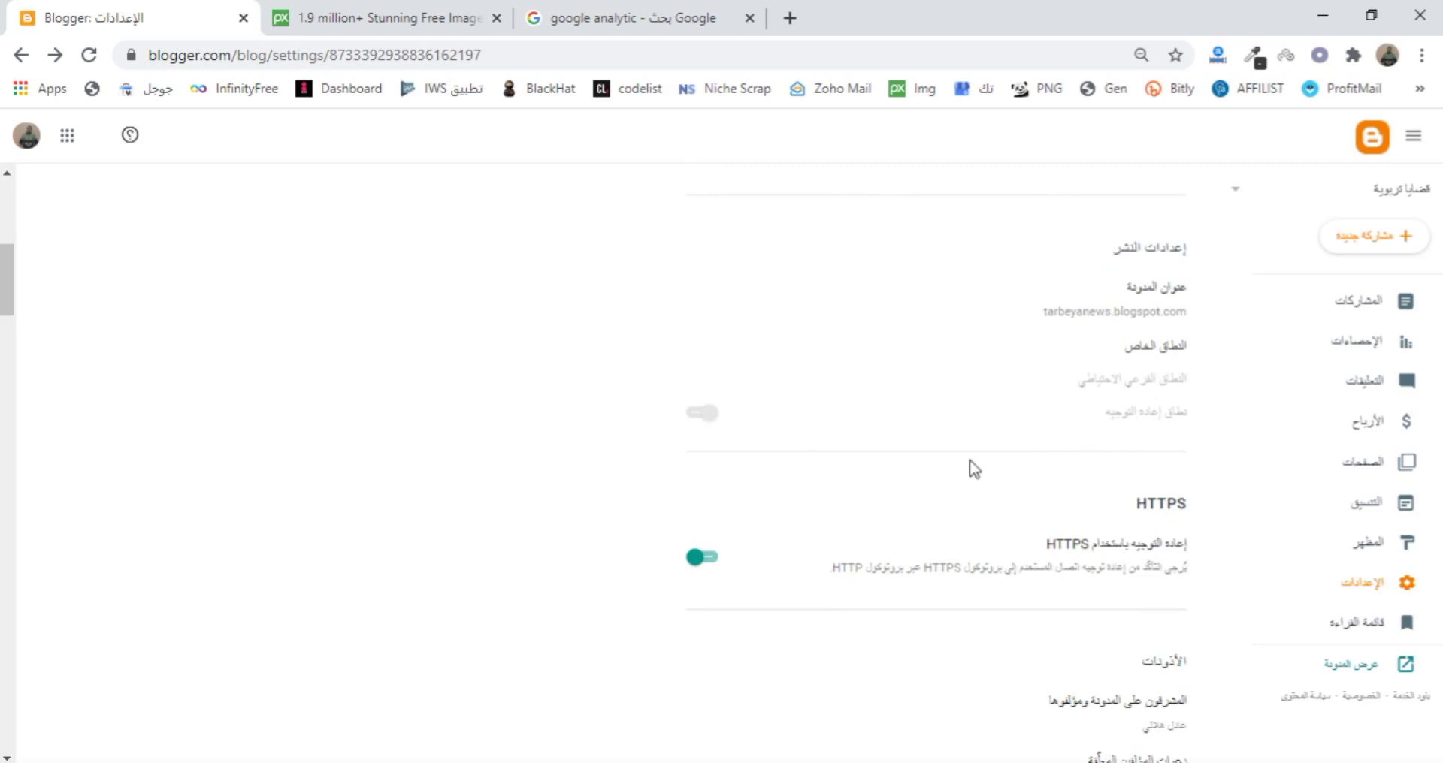
scroll(973, 466, "down", 2)
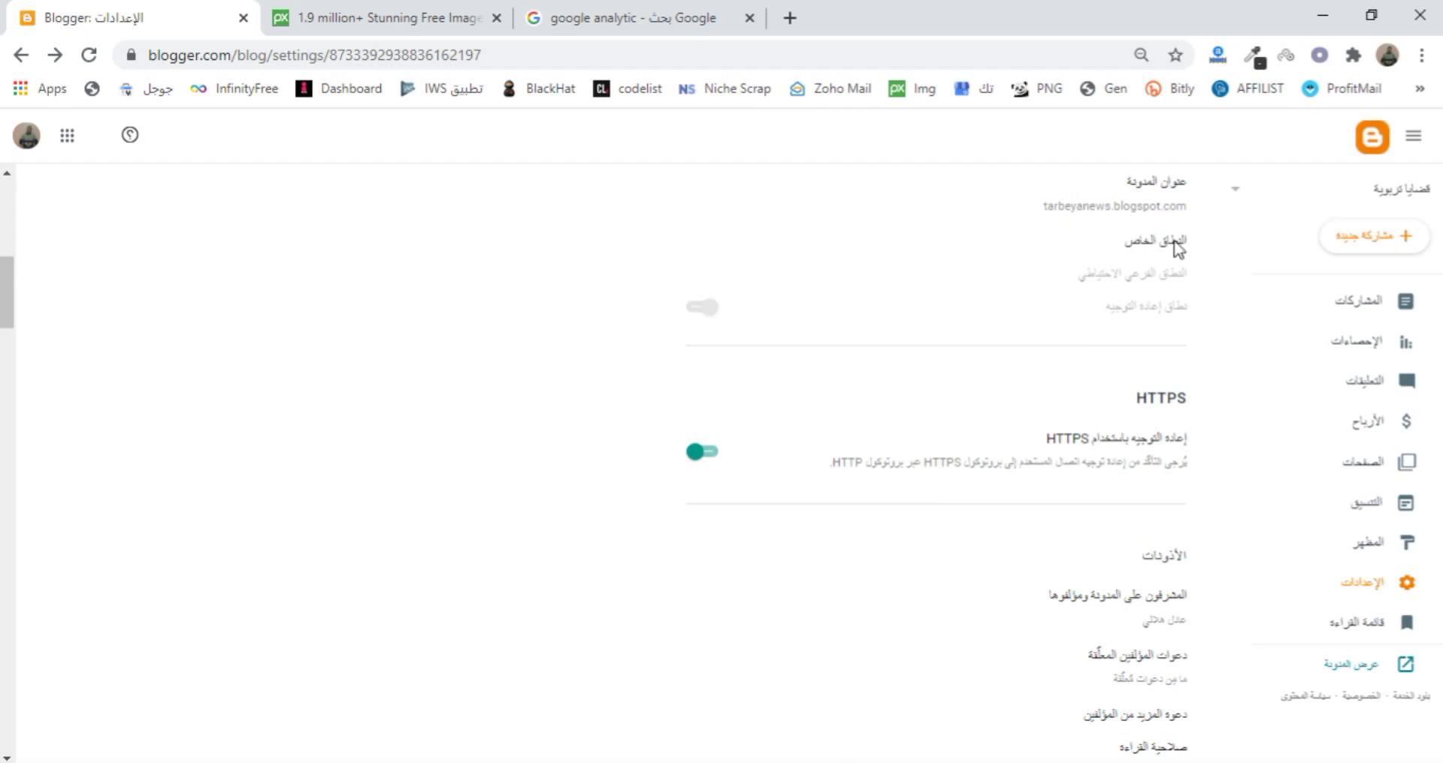
scroll(827, 477, "down", 3)
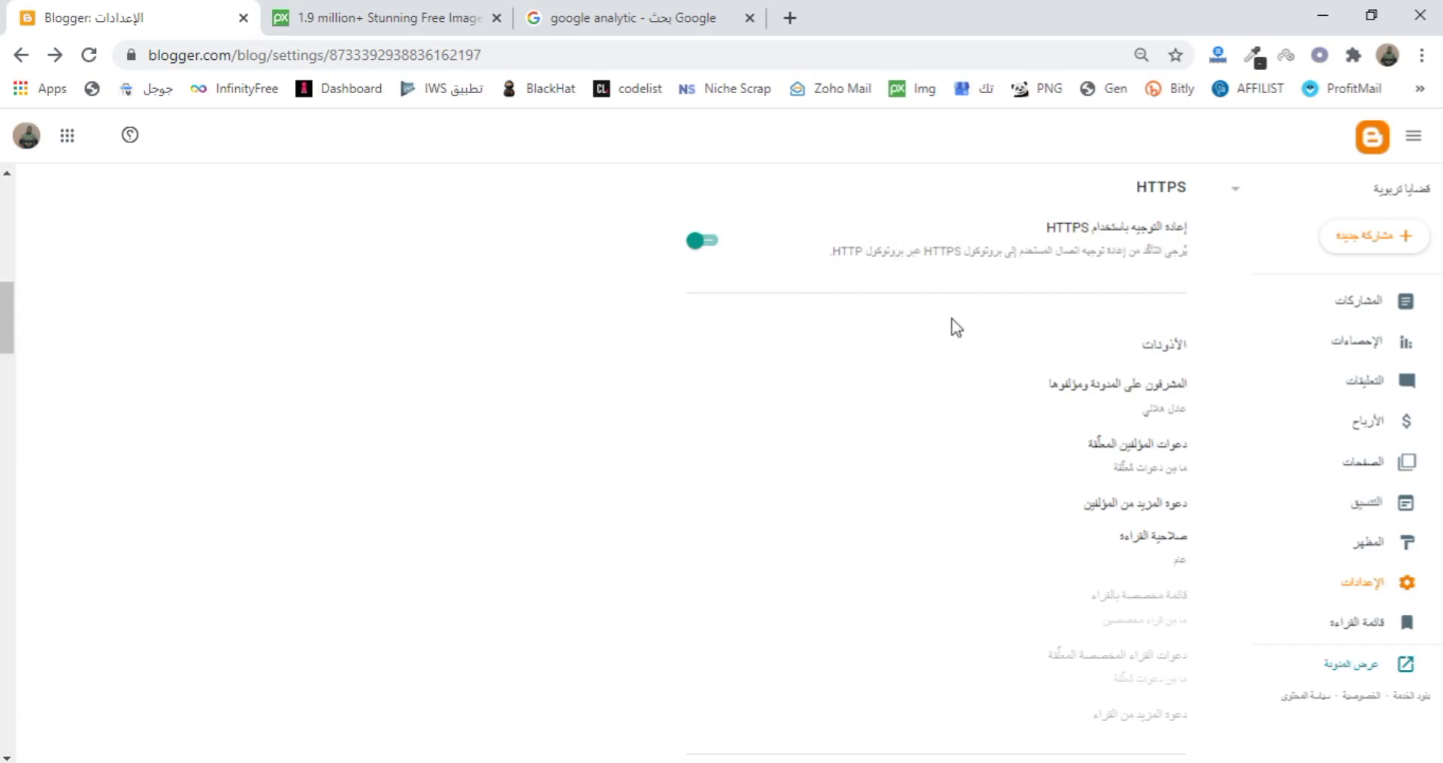
scroll(944, 331, "down", 2)
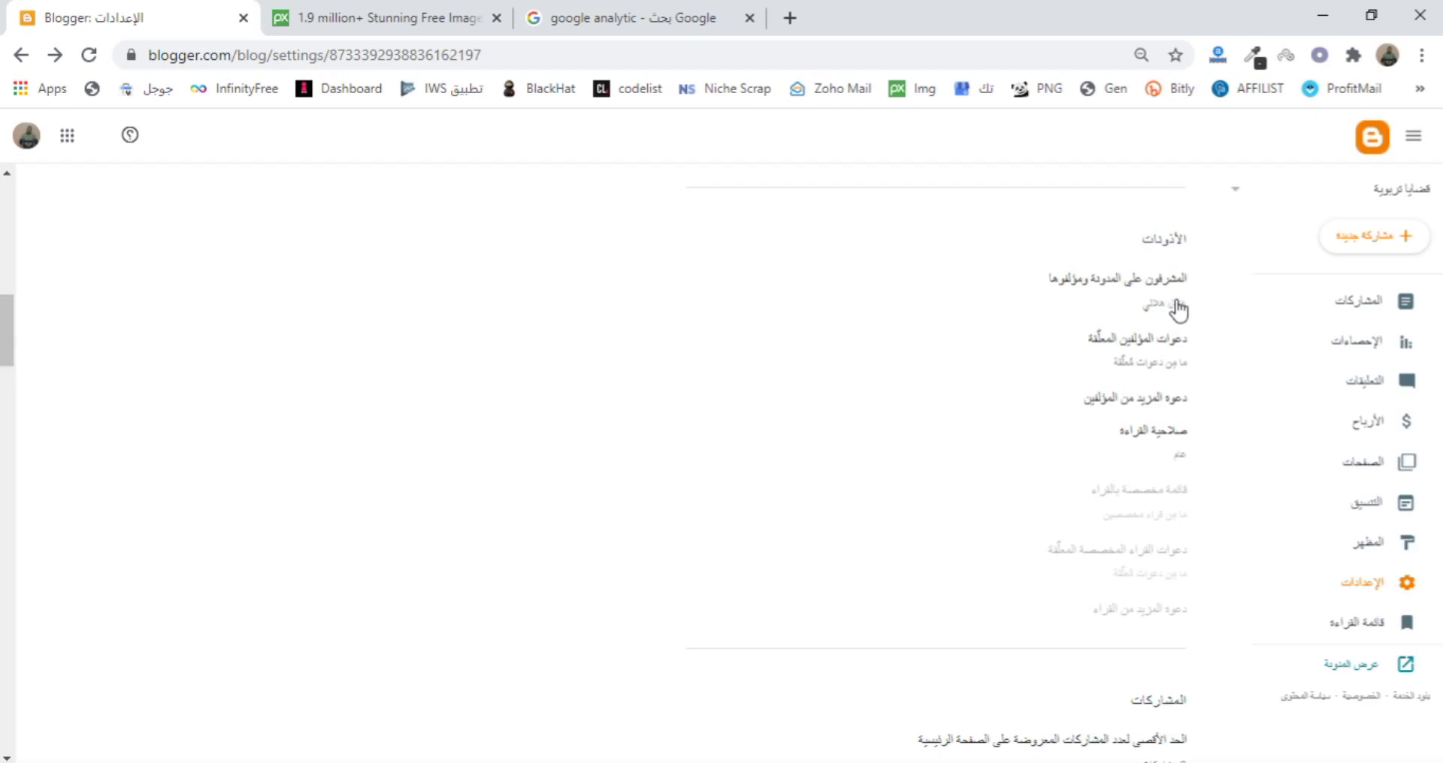
scroll(978, 376, "down", 1)
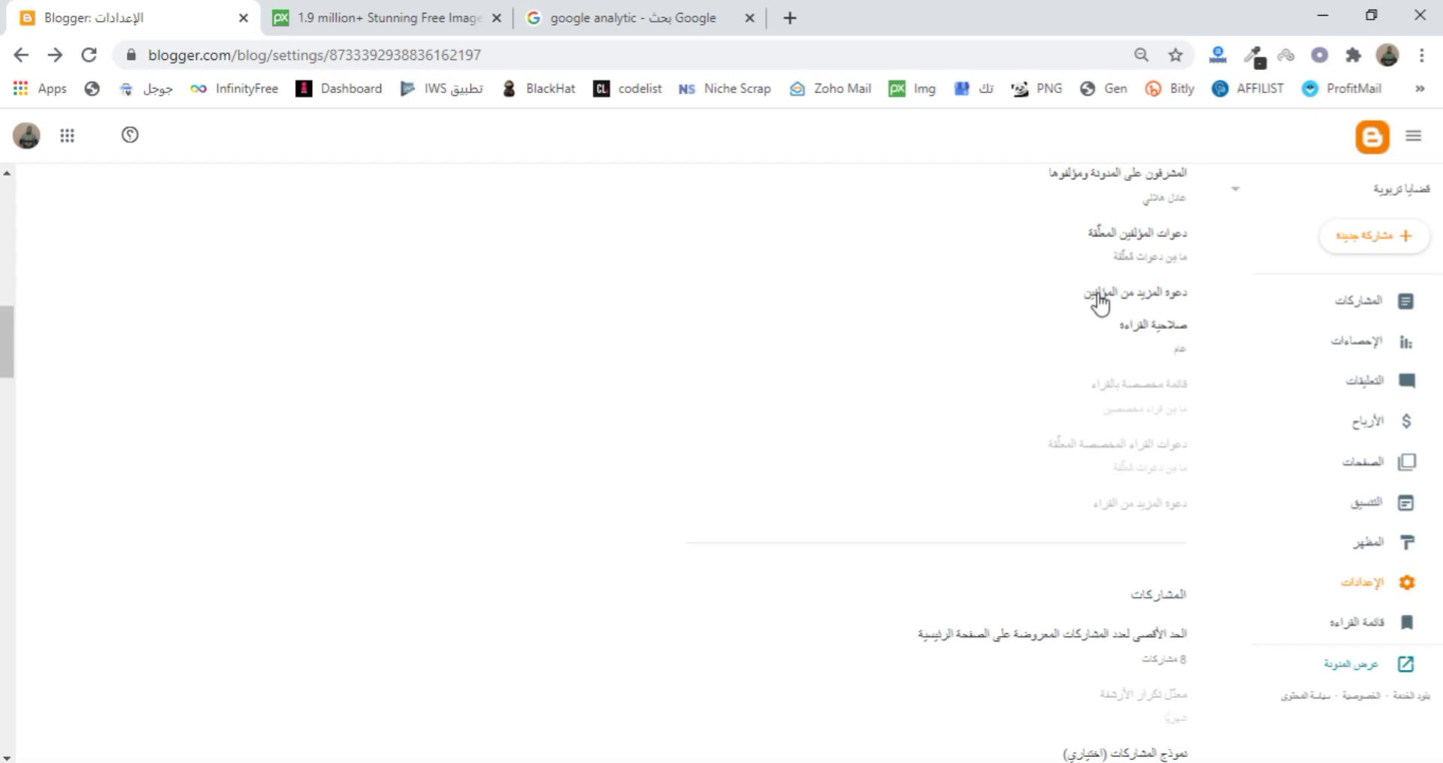
left_click(1257, 397)
scroll(1127, 436, "down", 4)
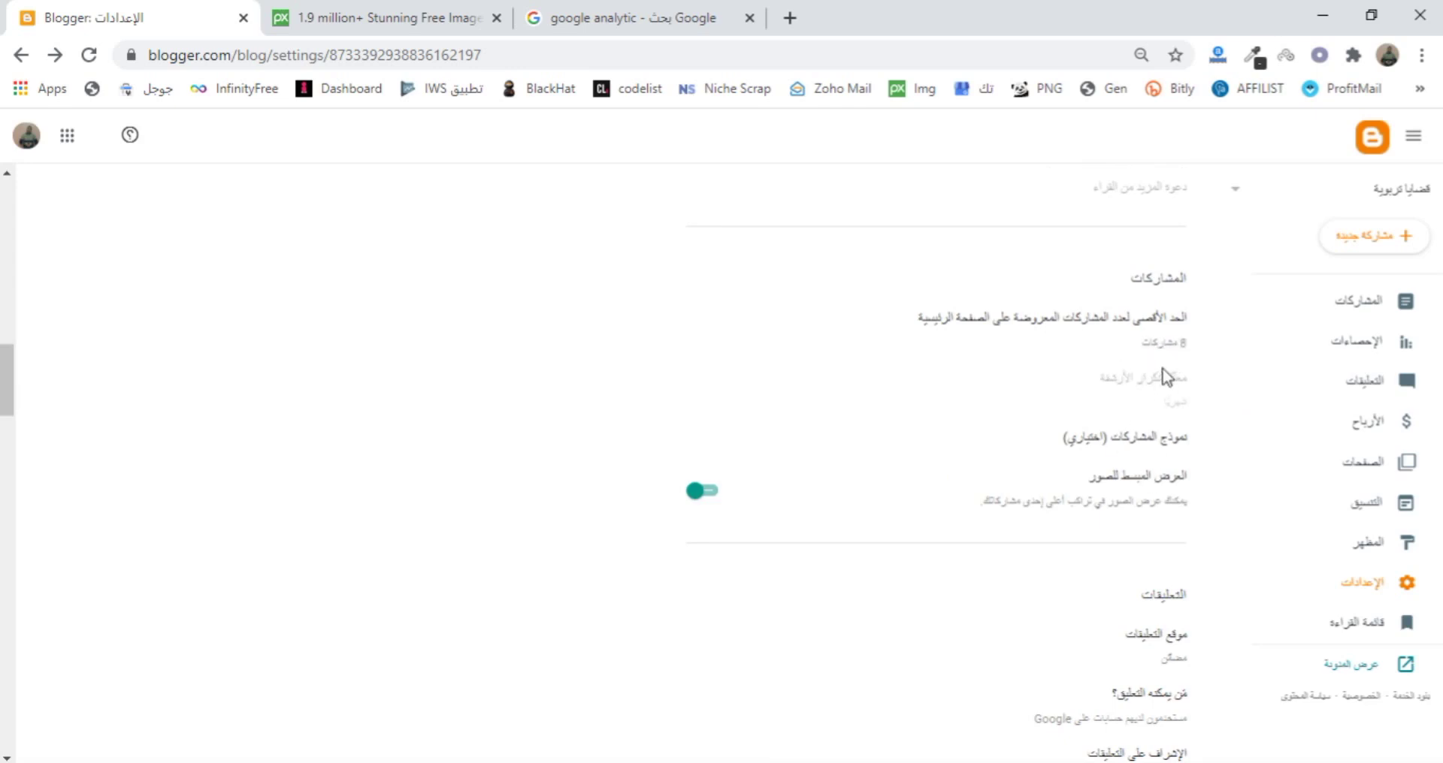
scroll(1038, 393, "down", 3)
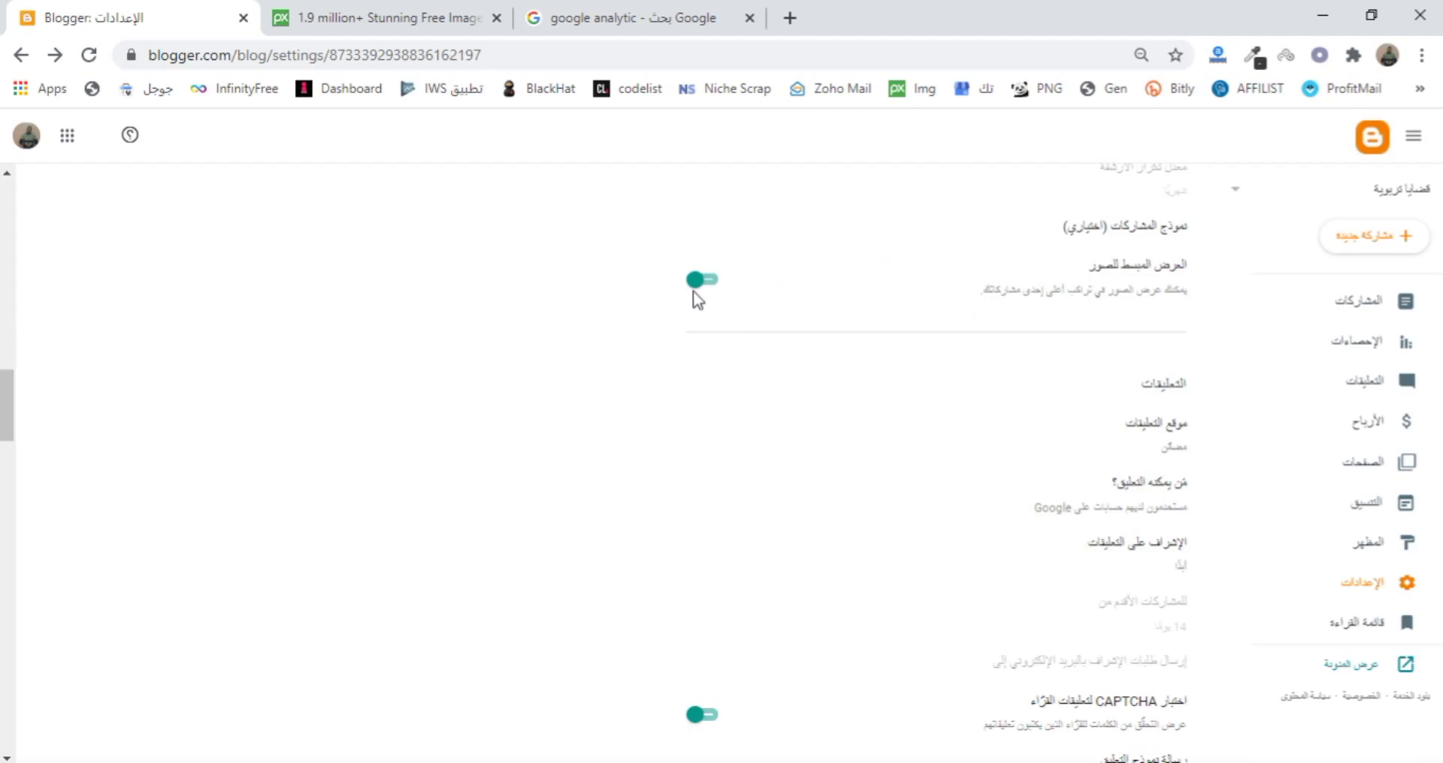
scroll(1013, 398, "down", 2)
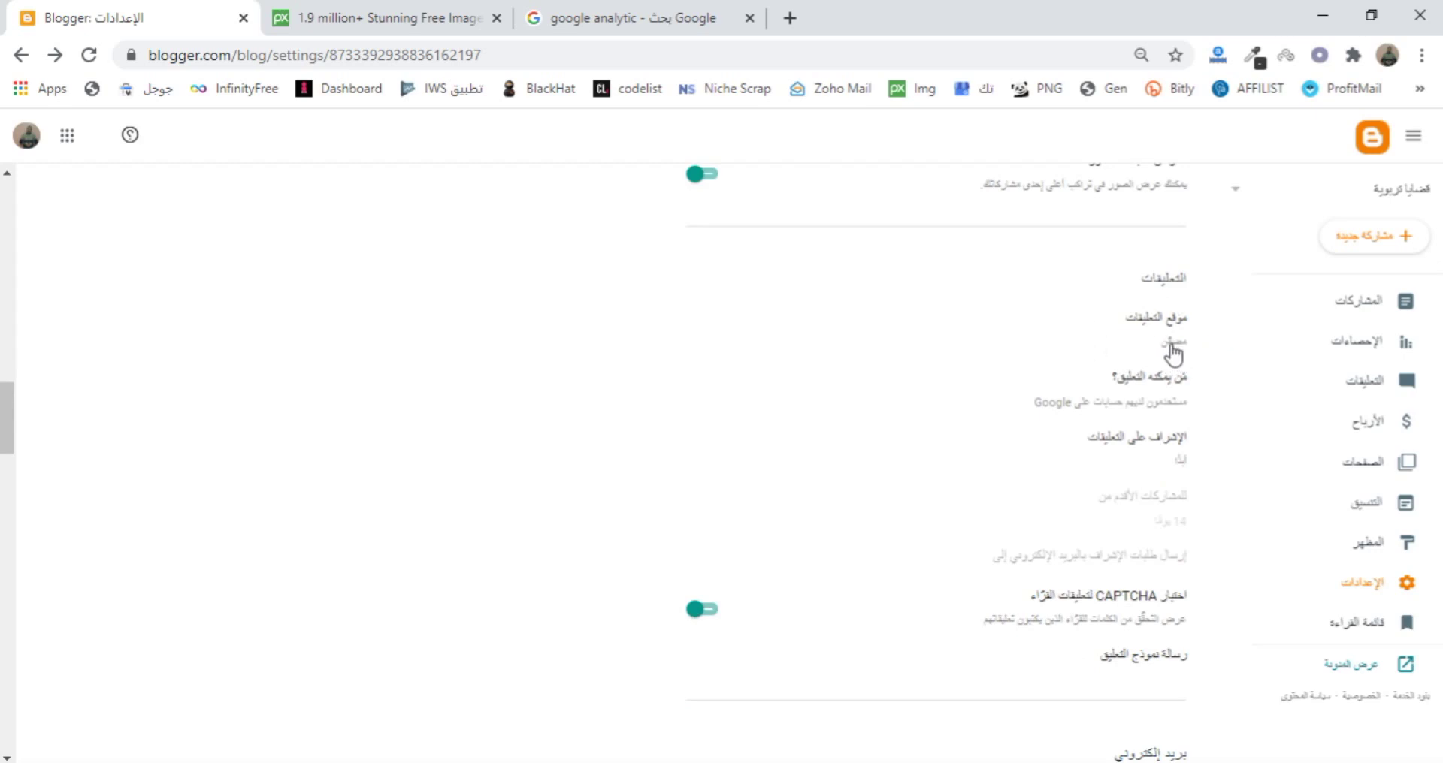
Review the comment location and comment moderation options in the comments section without saving a change.
left_click(1175, 344)
scroll(1211, 417, "down", 1)
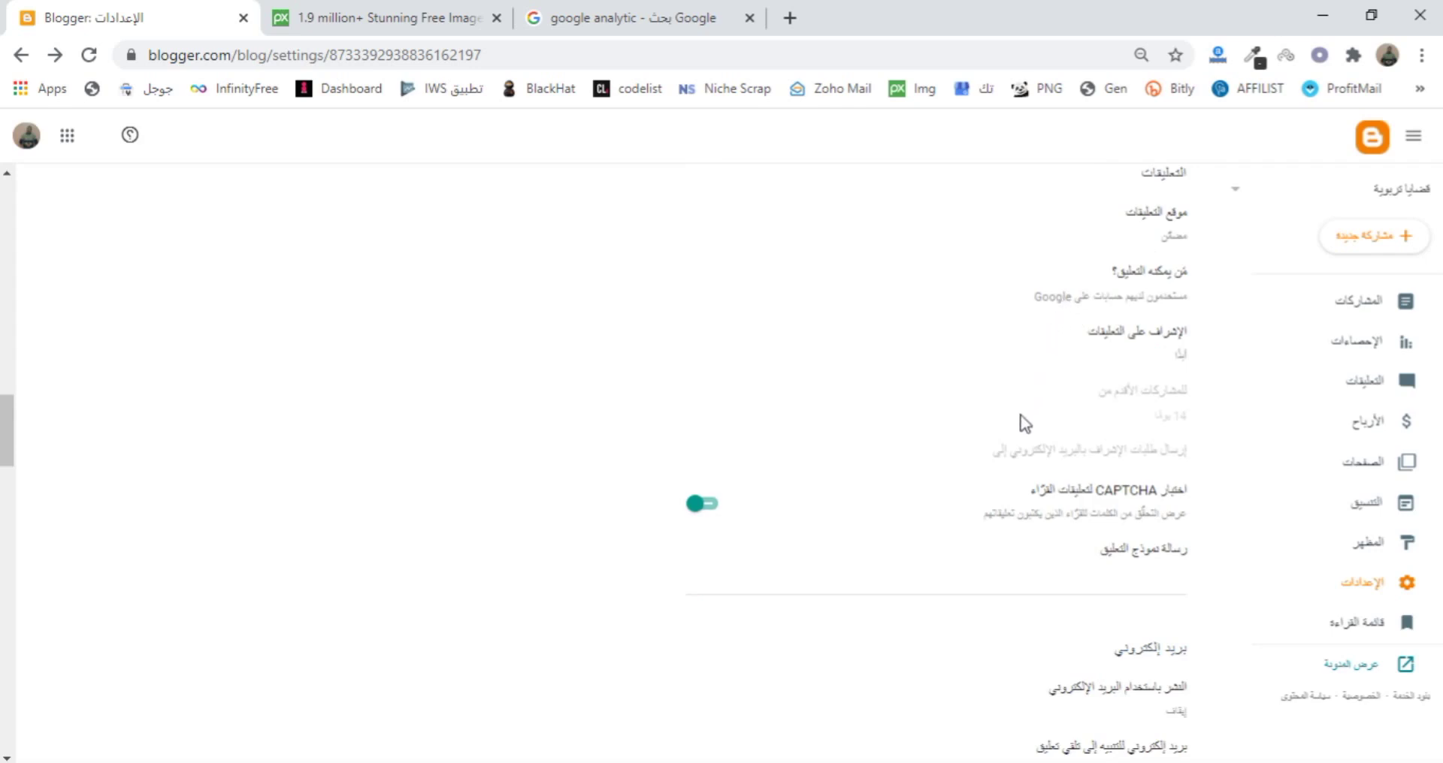
scroll(1022, 417, "down", 1)
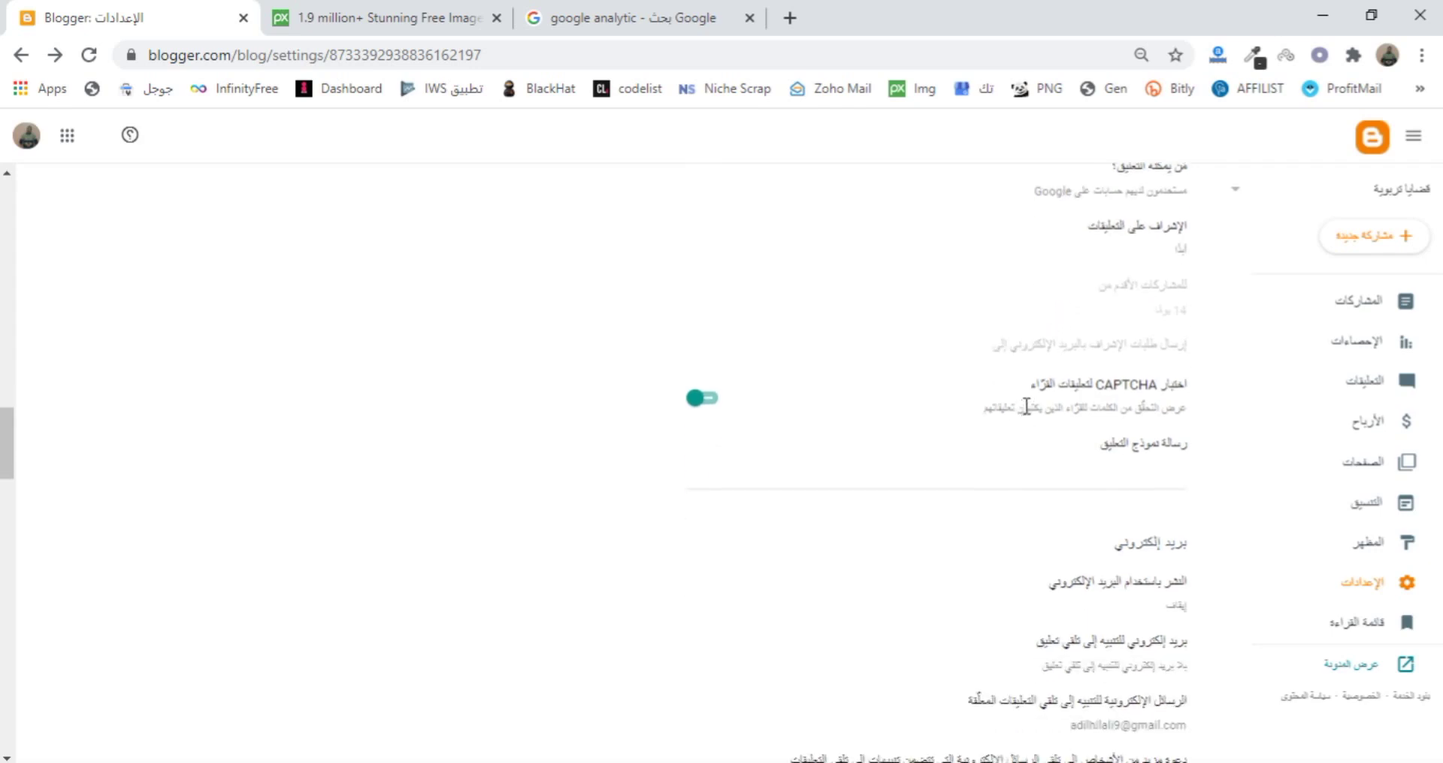
left_click(1180, 262)
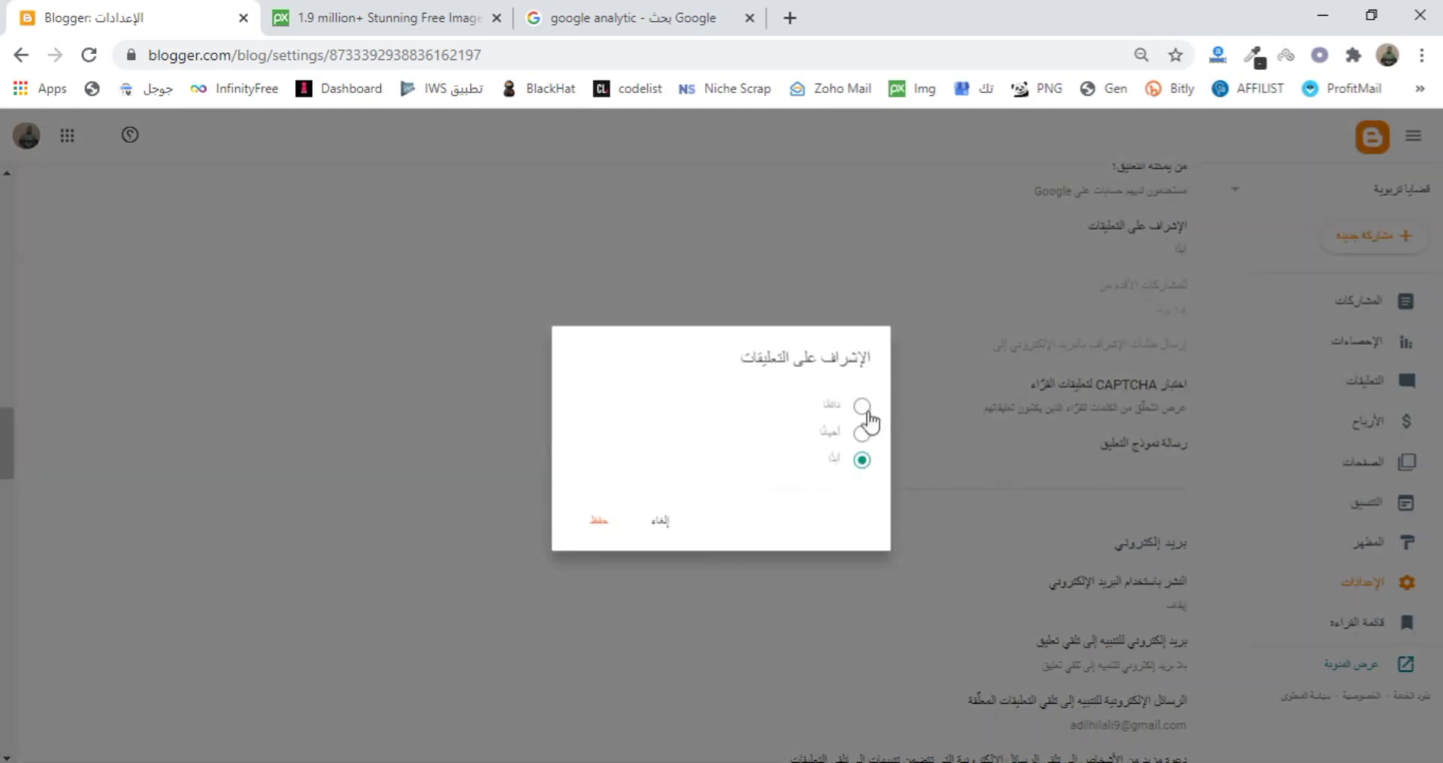
left_click(661, 532)
Set the comment form message to "نحن مسرورين بتواصلك معنا عزيزنا الزائر" and save it.
scroll(902, 451, "down", 1)
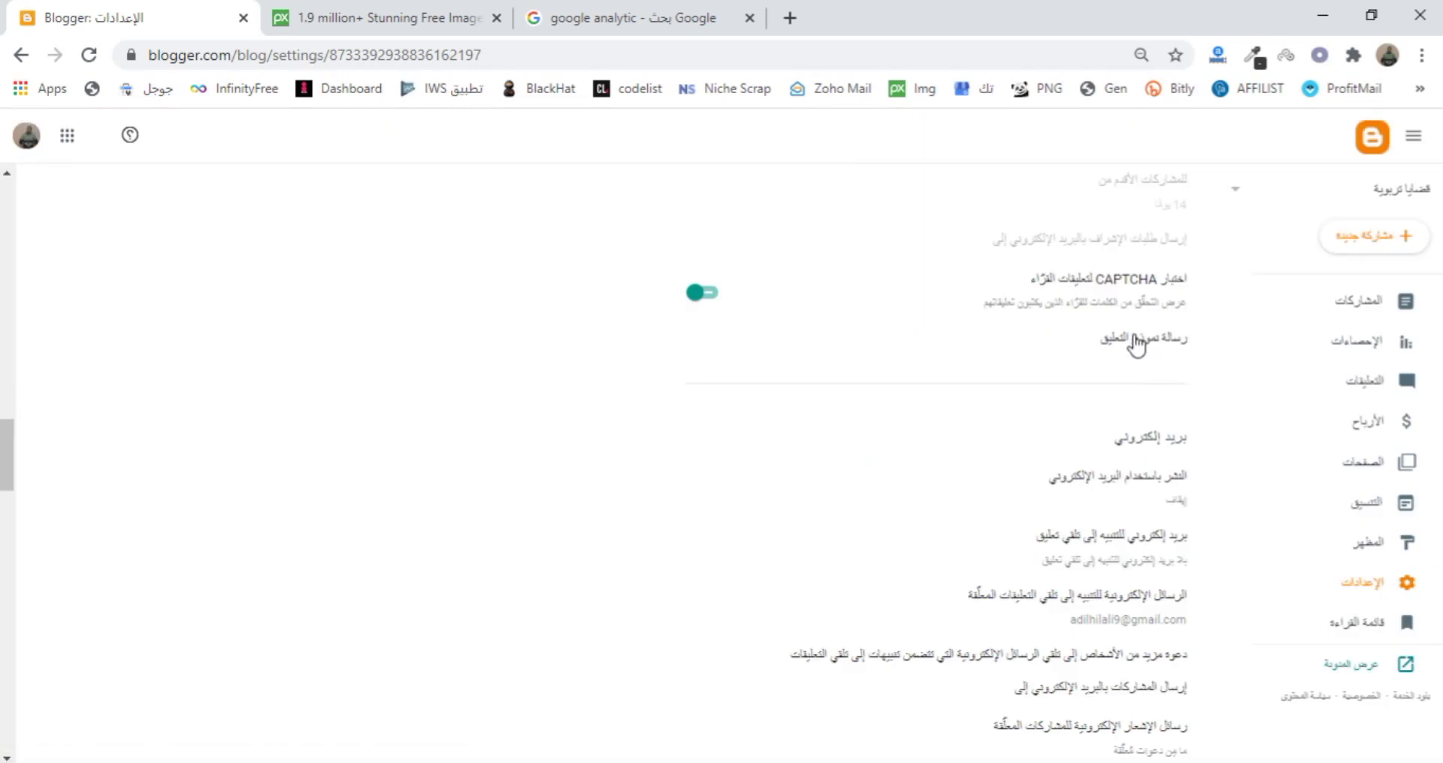
left_click(1136, 345)
left_click(793, 430)
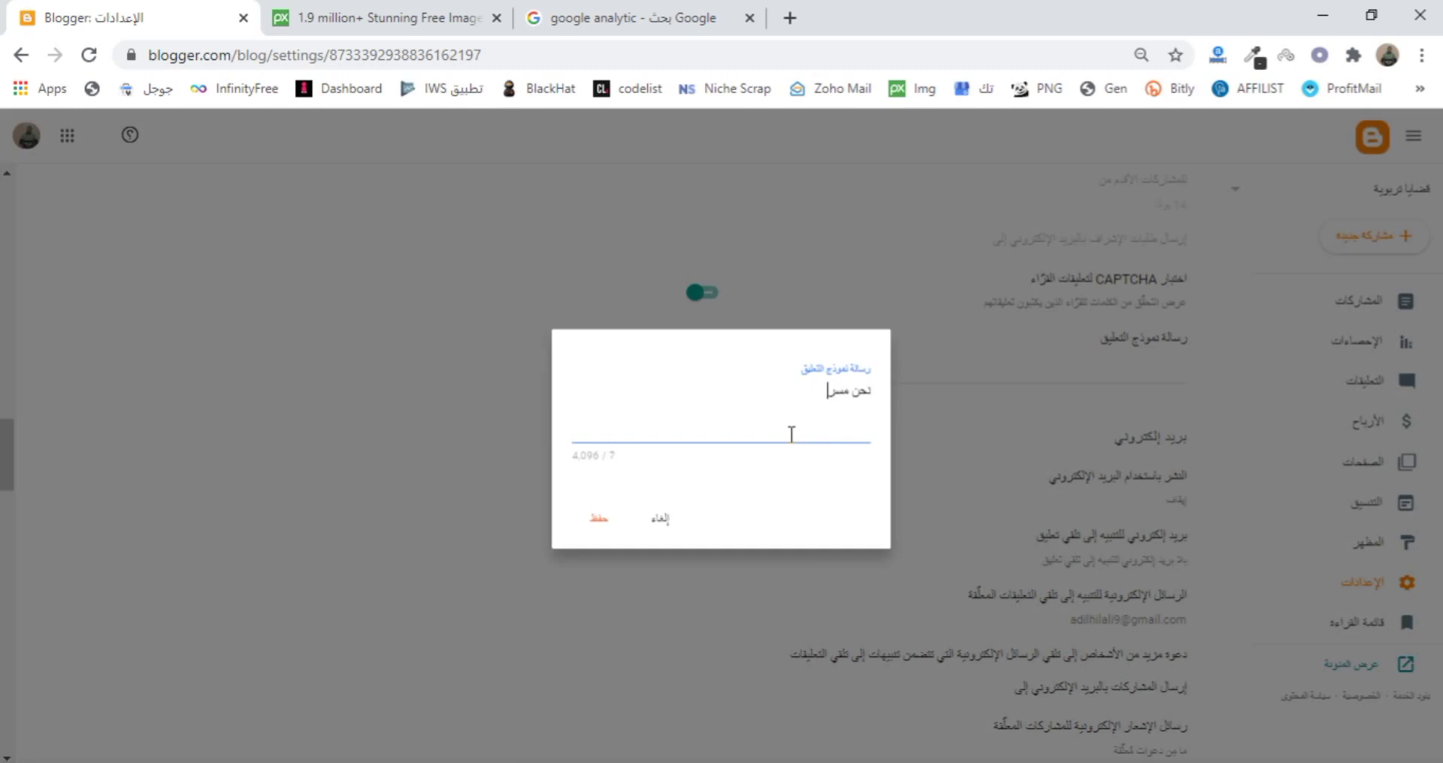
type("نحن مسرورين بتواصلك معنا عز")
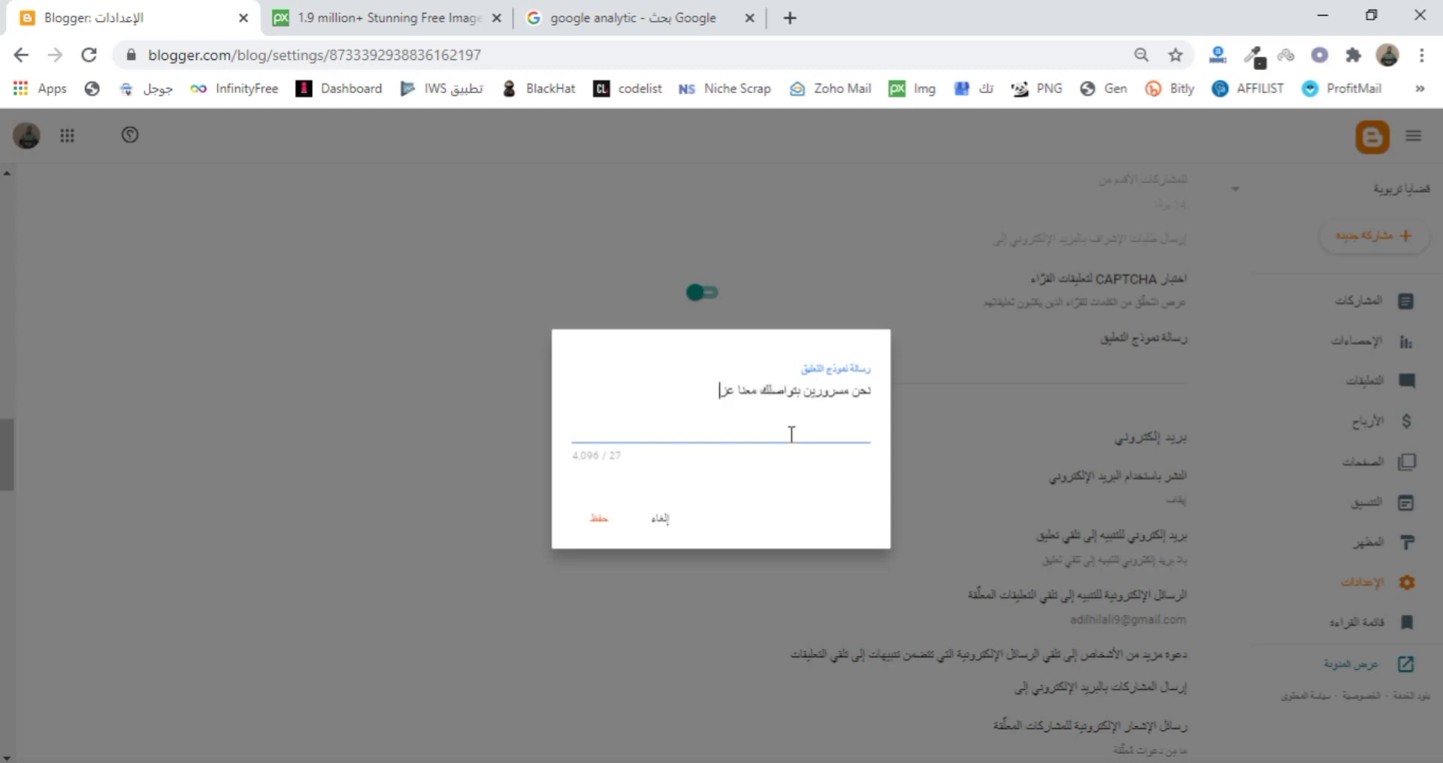
type("يزنا الزائر")
left_click(599, 526)
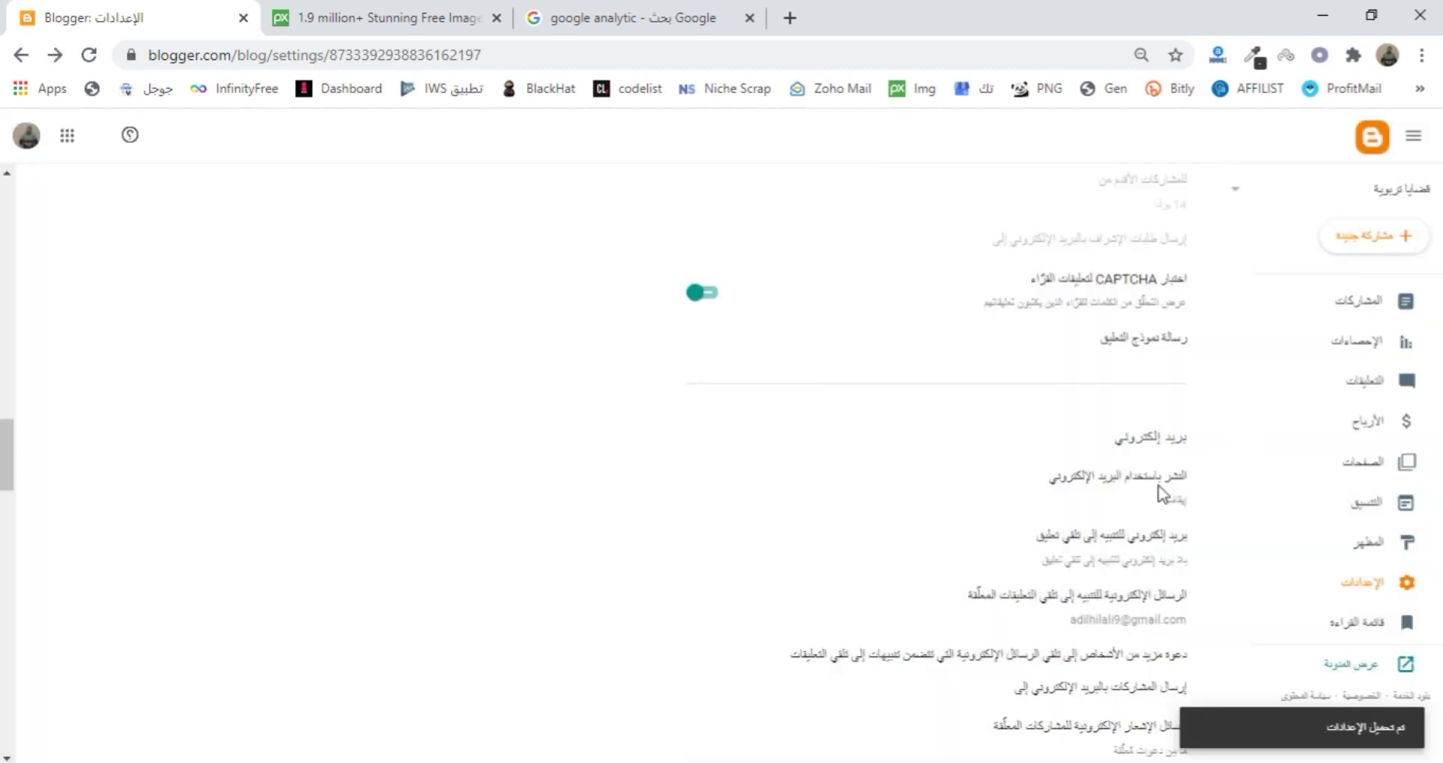
Inspect the comment notification email setting in the email section and close it without saving.
scroll(1179, 528, "down", 1)
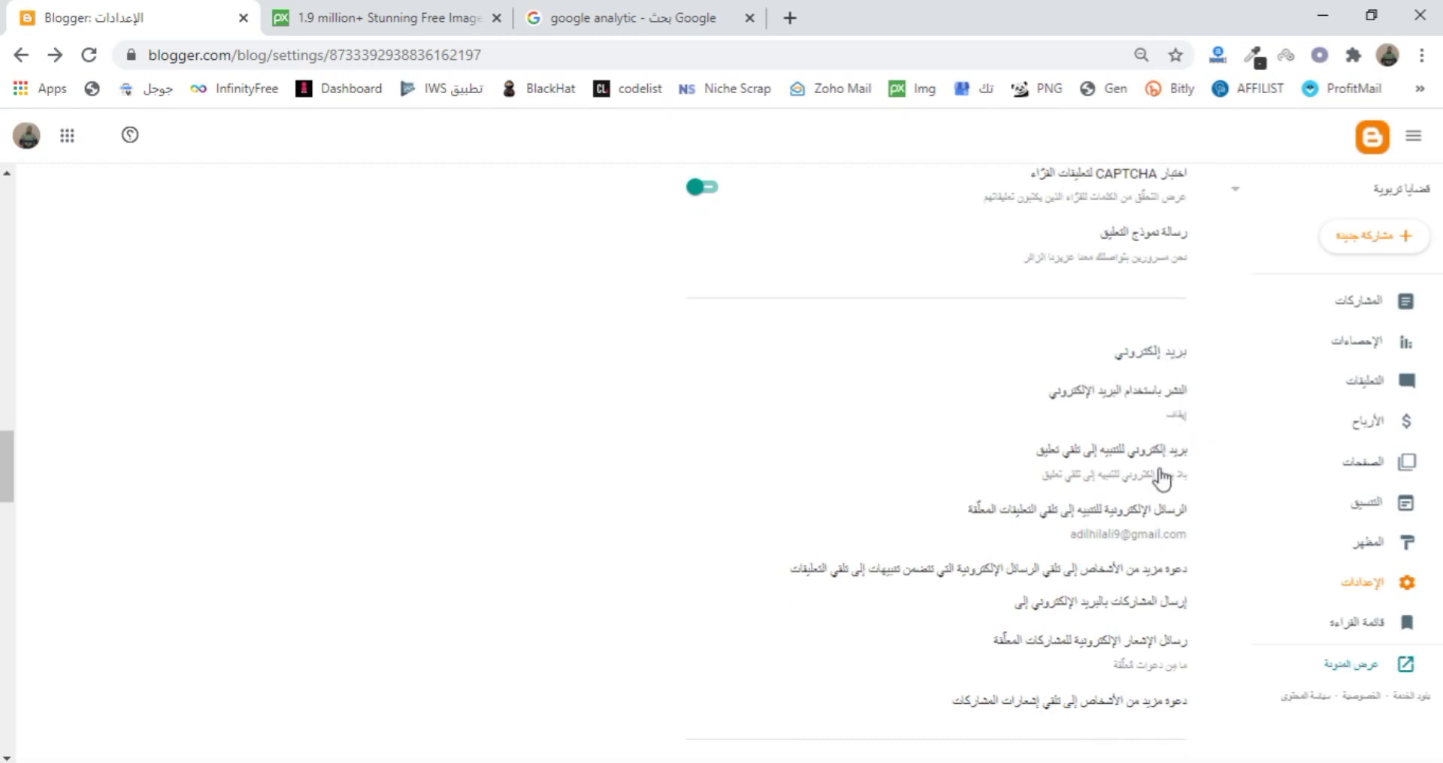
scroll(936, 513, "down", 1)
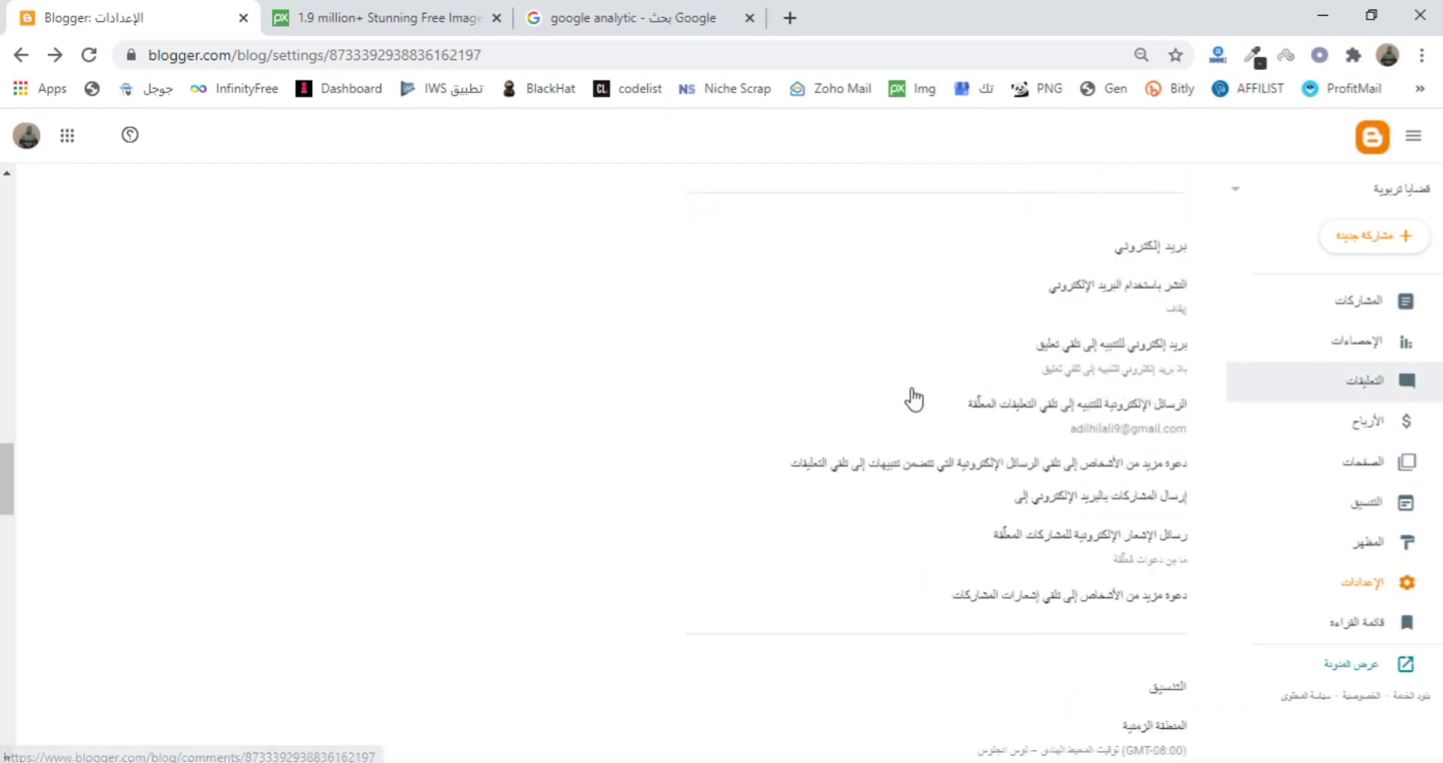
left_click(1111, 371)
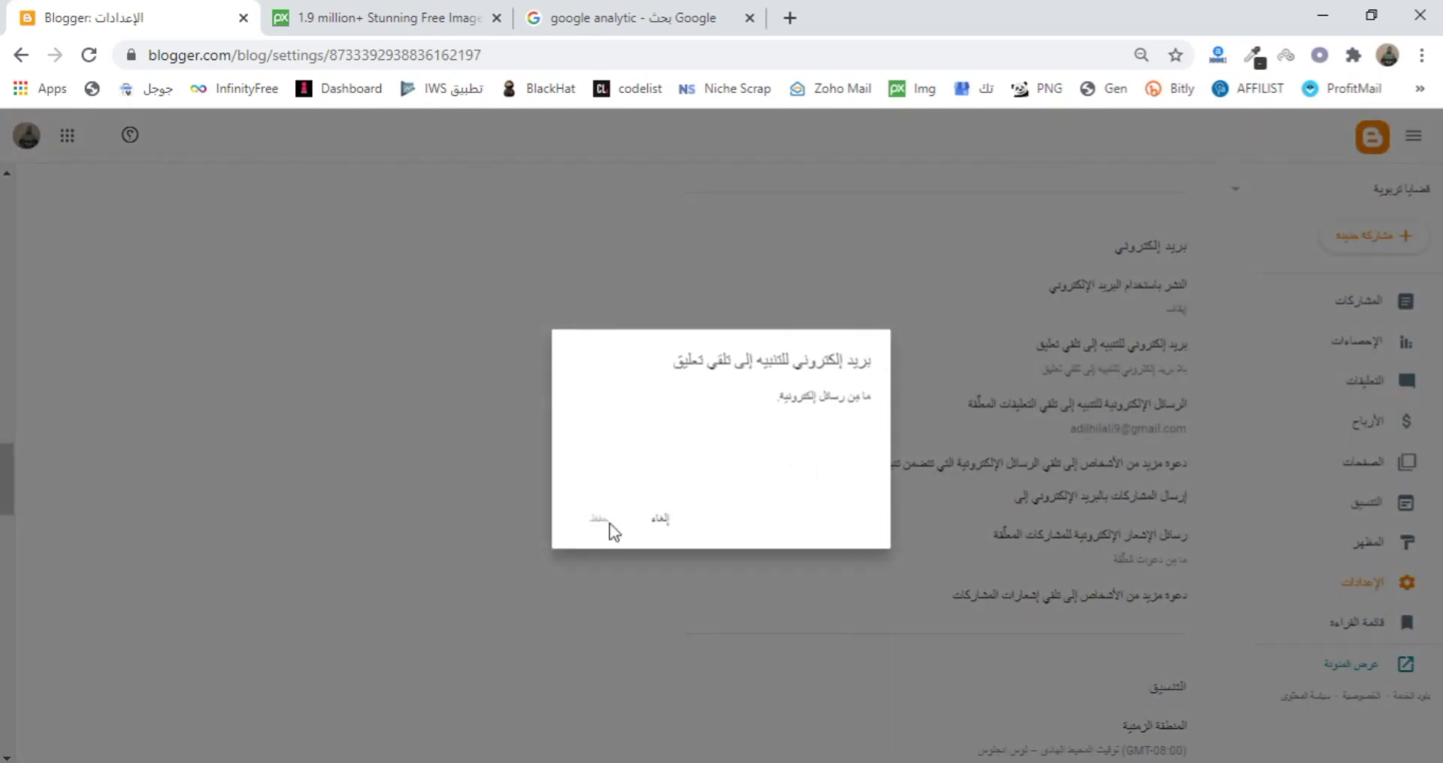
left_click(664, 524)
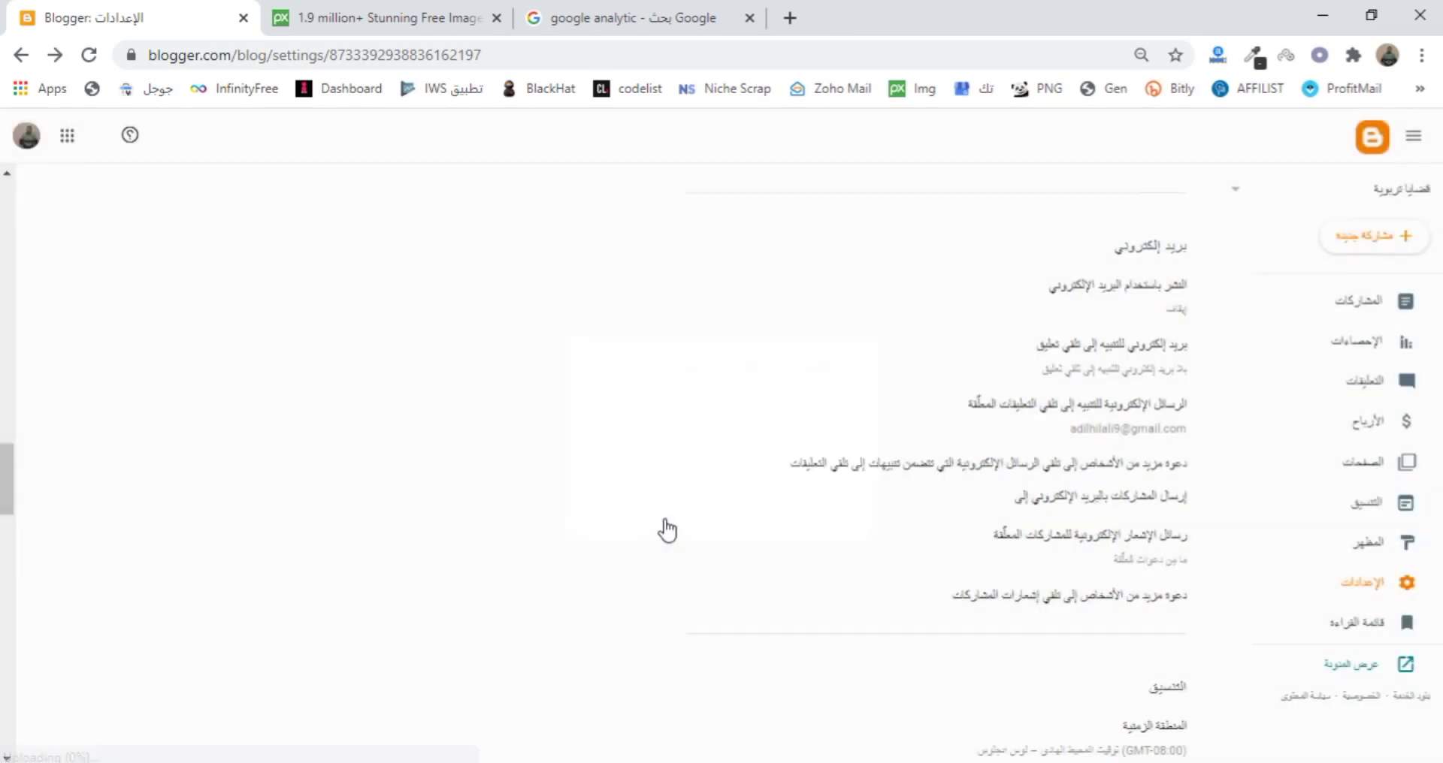
Set the blog's time zone to "(GMT+01:00) توقيت المغرب – الدار البيضاء" in the formatting section and save it.
scroll(1050, 409, "down", 1)
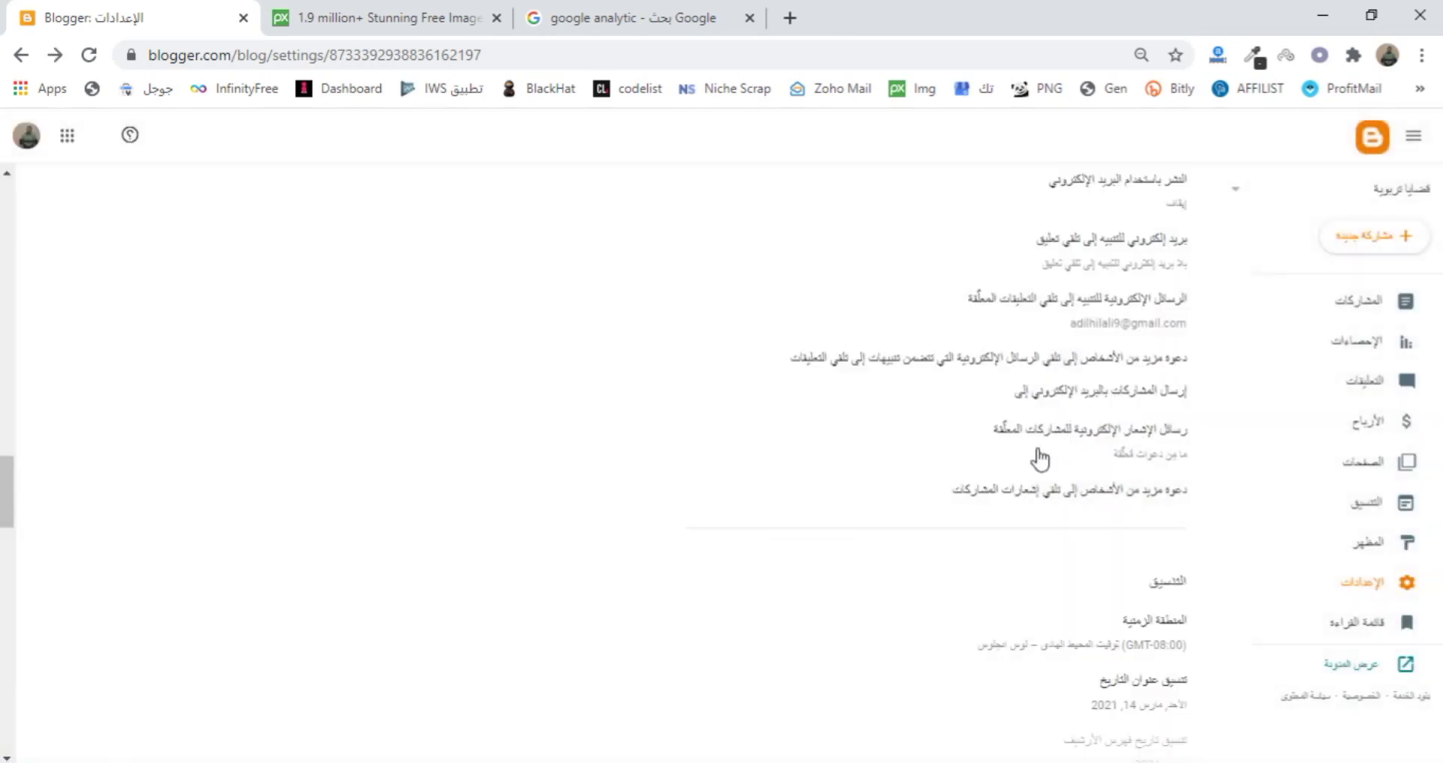
scroll(1011, 483, "down", 2)
scroll(1010, 483, "down", 5)
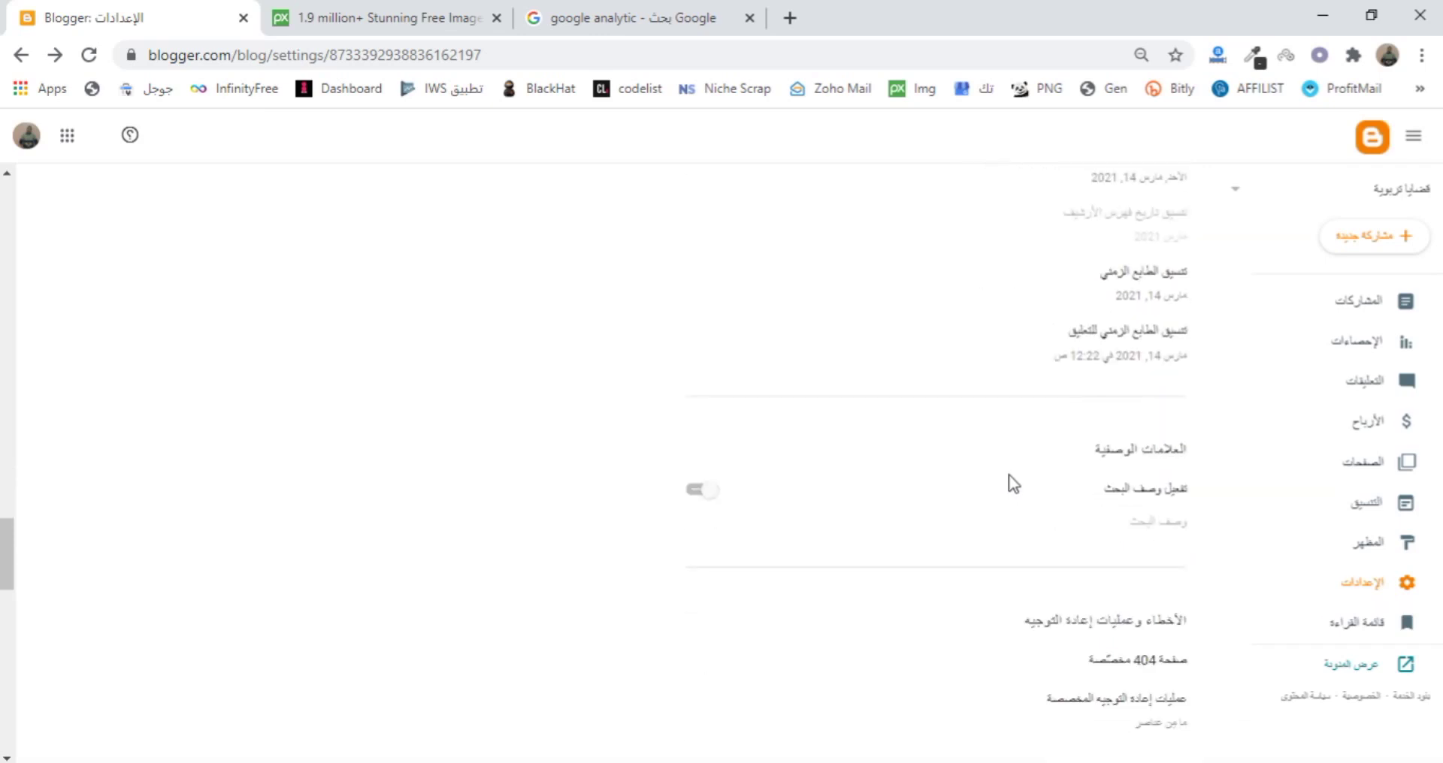
scroll(1013, 480, "up", 3)
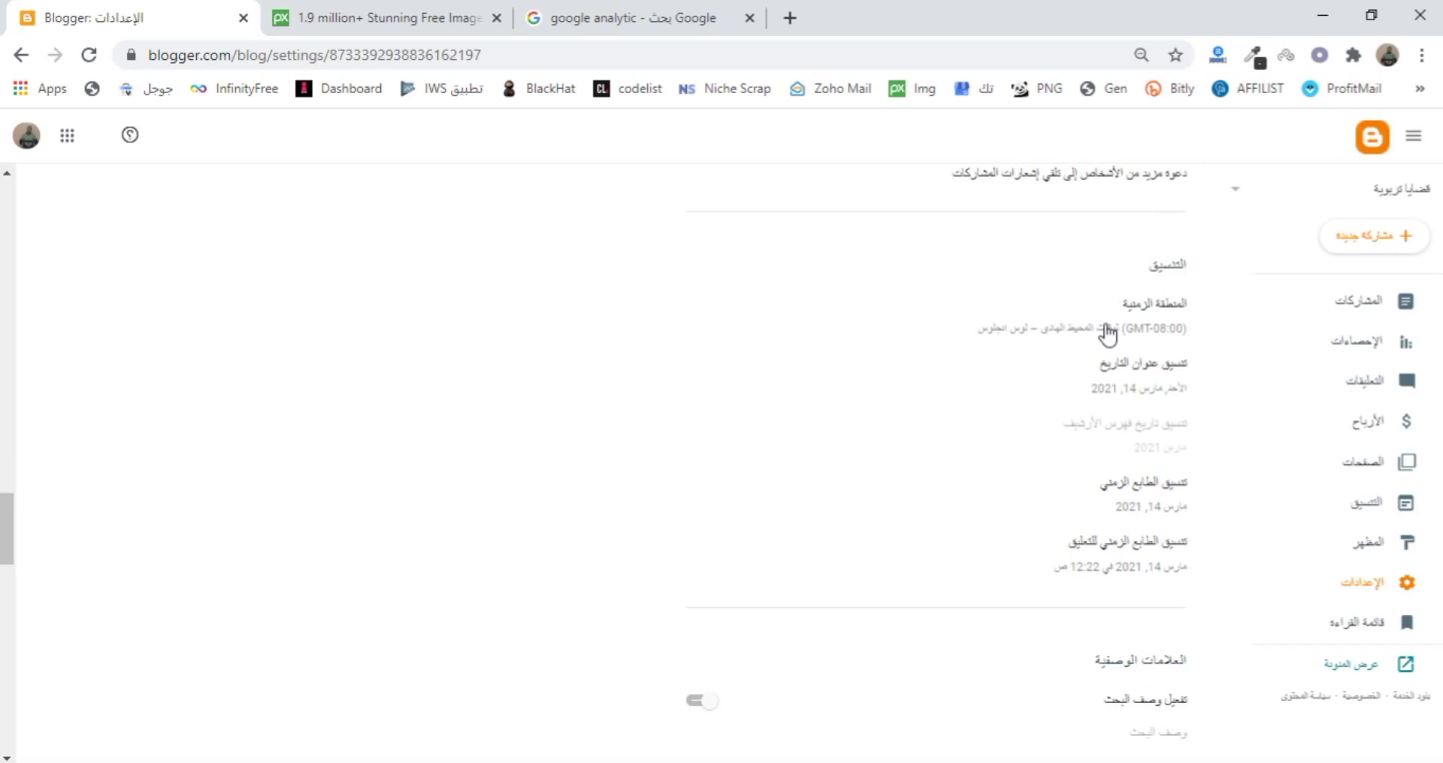
left_click(1106, 328)
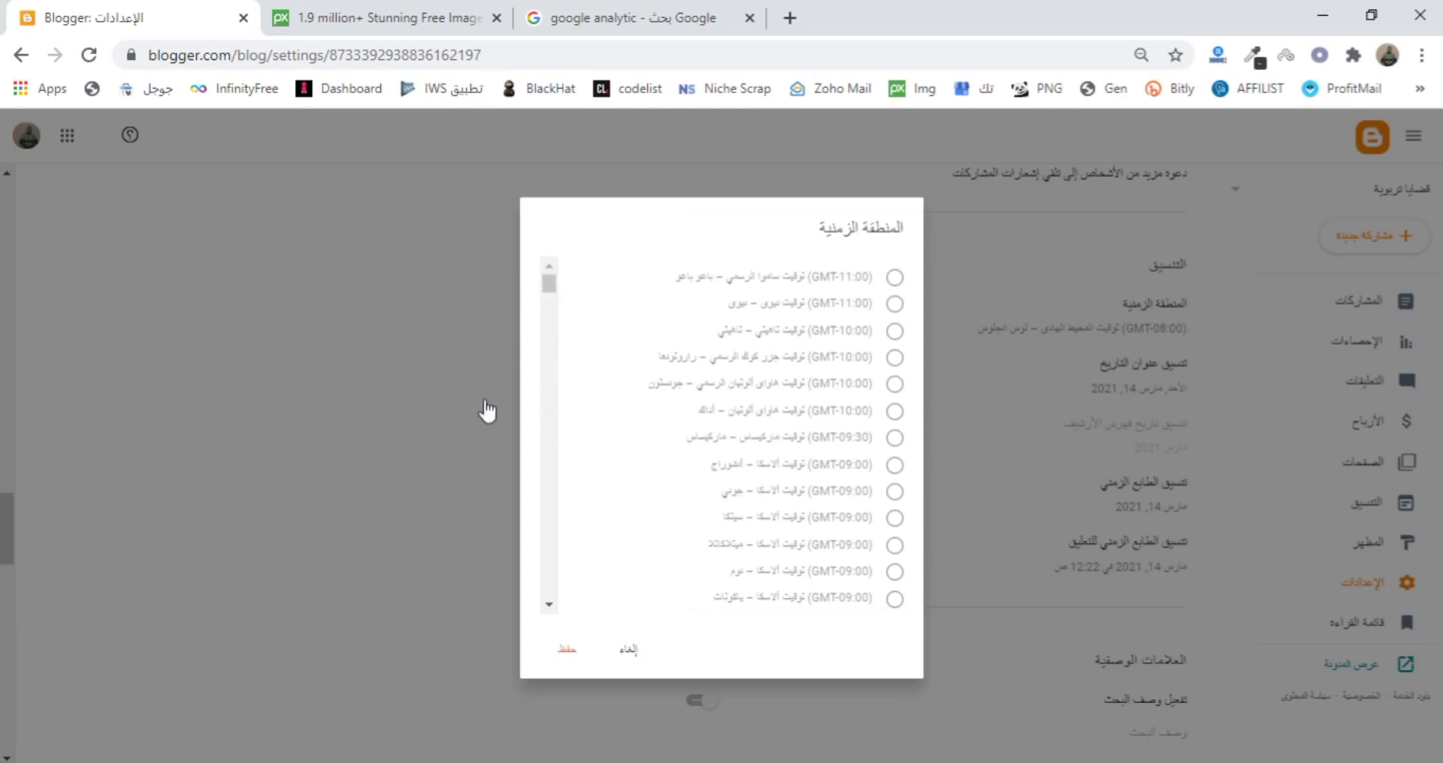
scroll(653, 354, "down", 10)
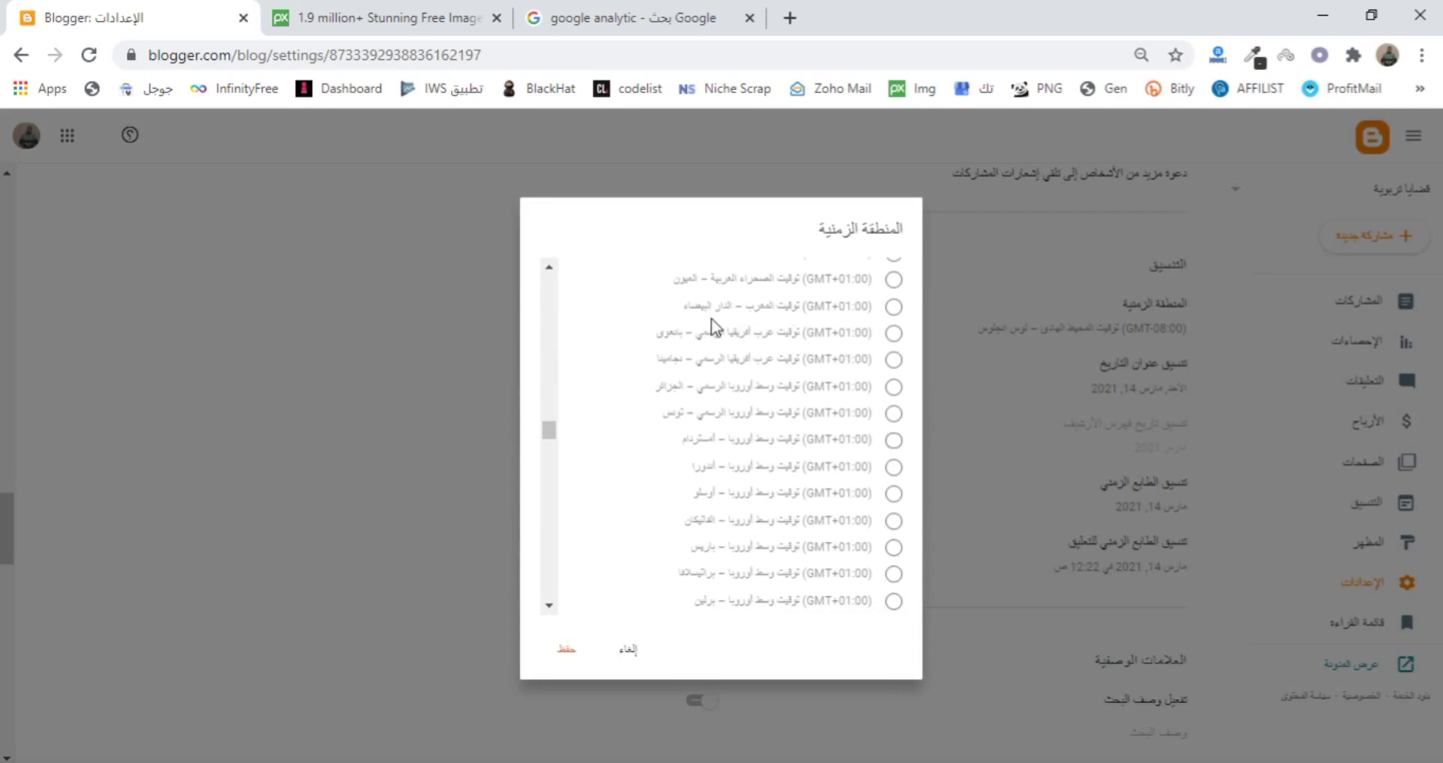
left_click(894, 308)
left_click(567, 658)
left_click(568, 650)
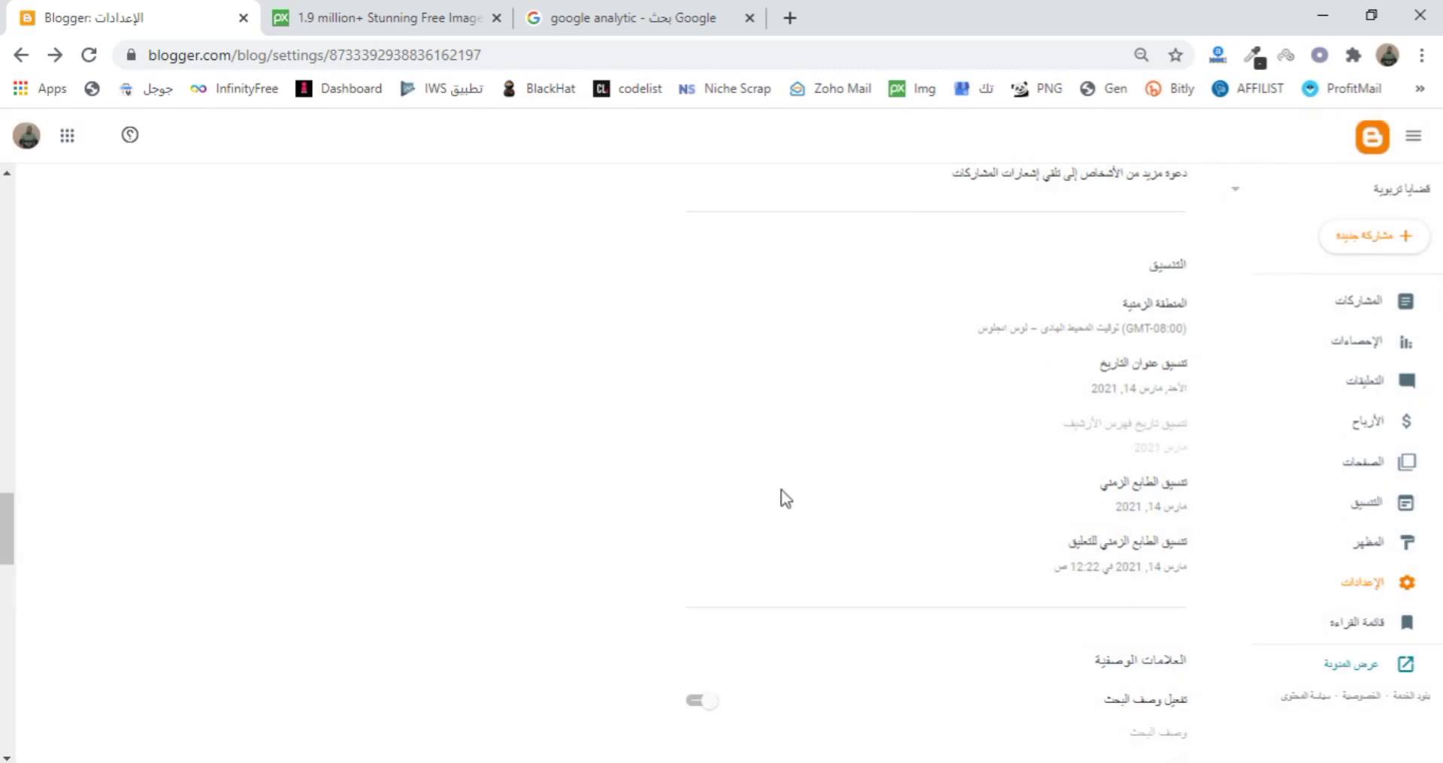
Enable the search description option in the meta tags section.
scroll(904, 467, "down", 4)
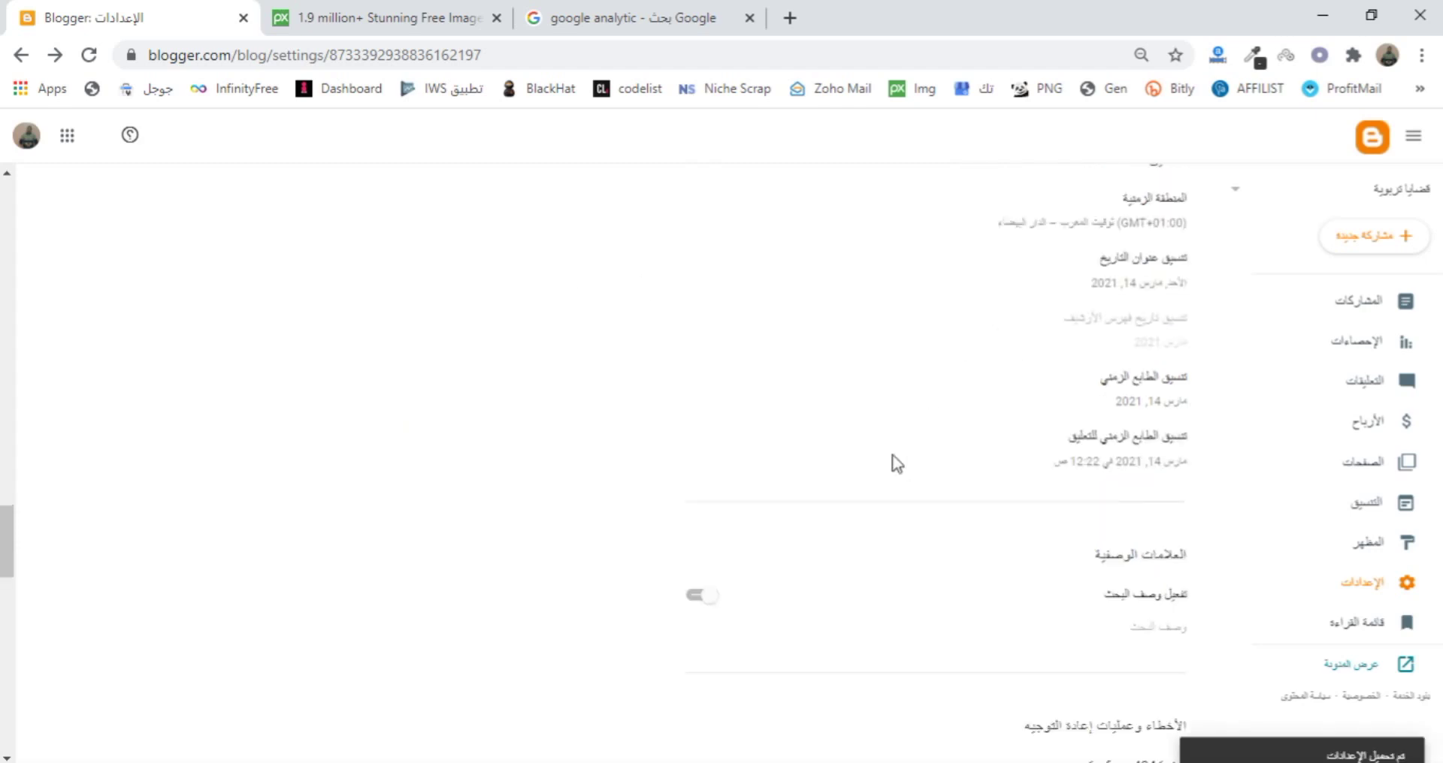
scroll(864, 420, "down", 2)
scroll(864, 419, "down", 2)
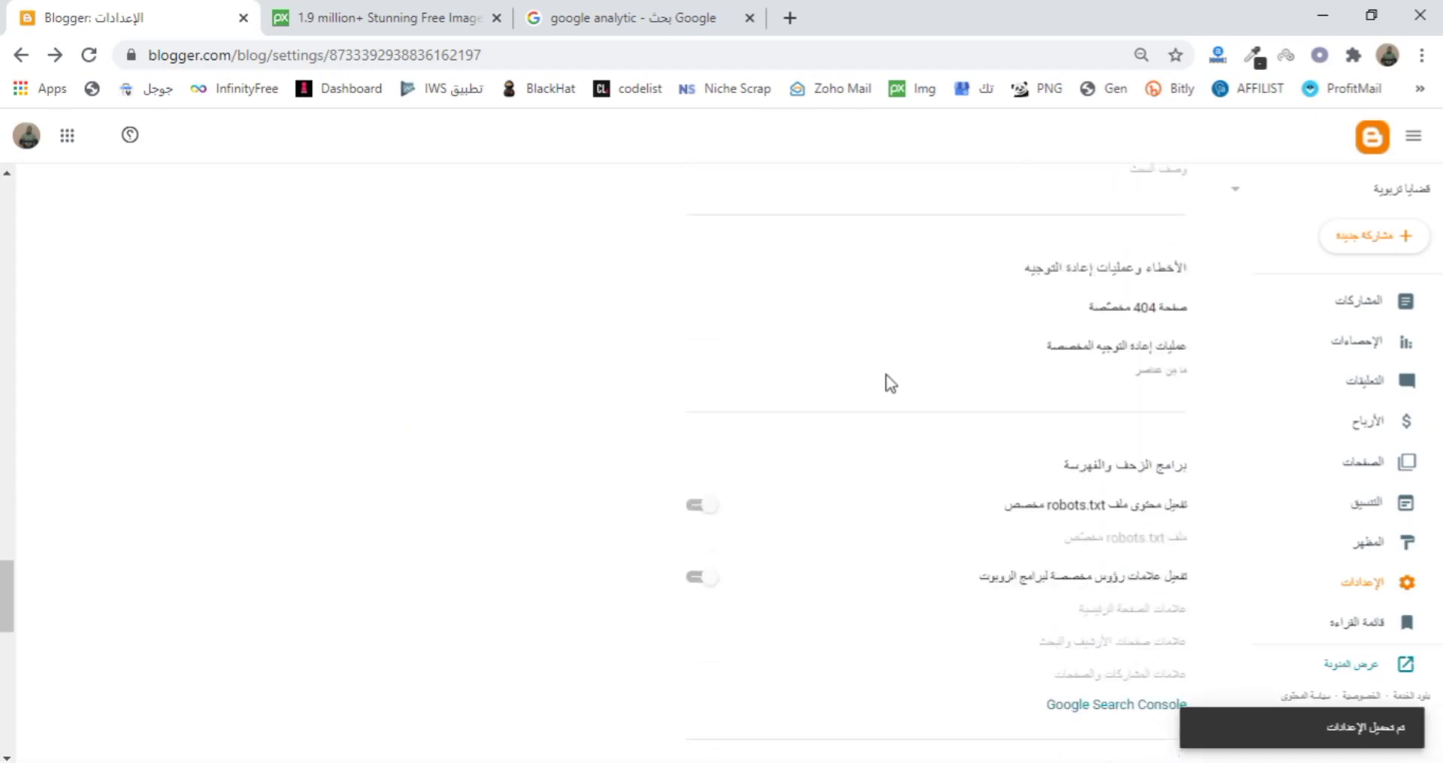
scroll(889, 383, "up", 3)
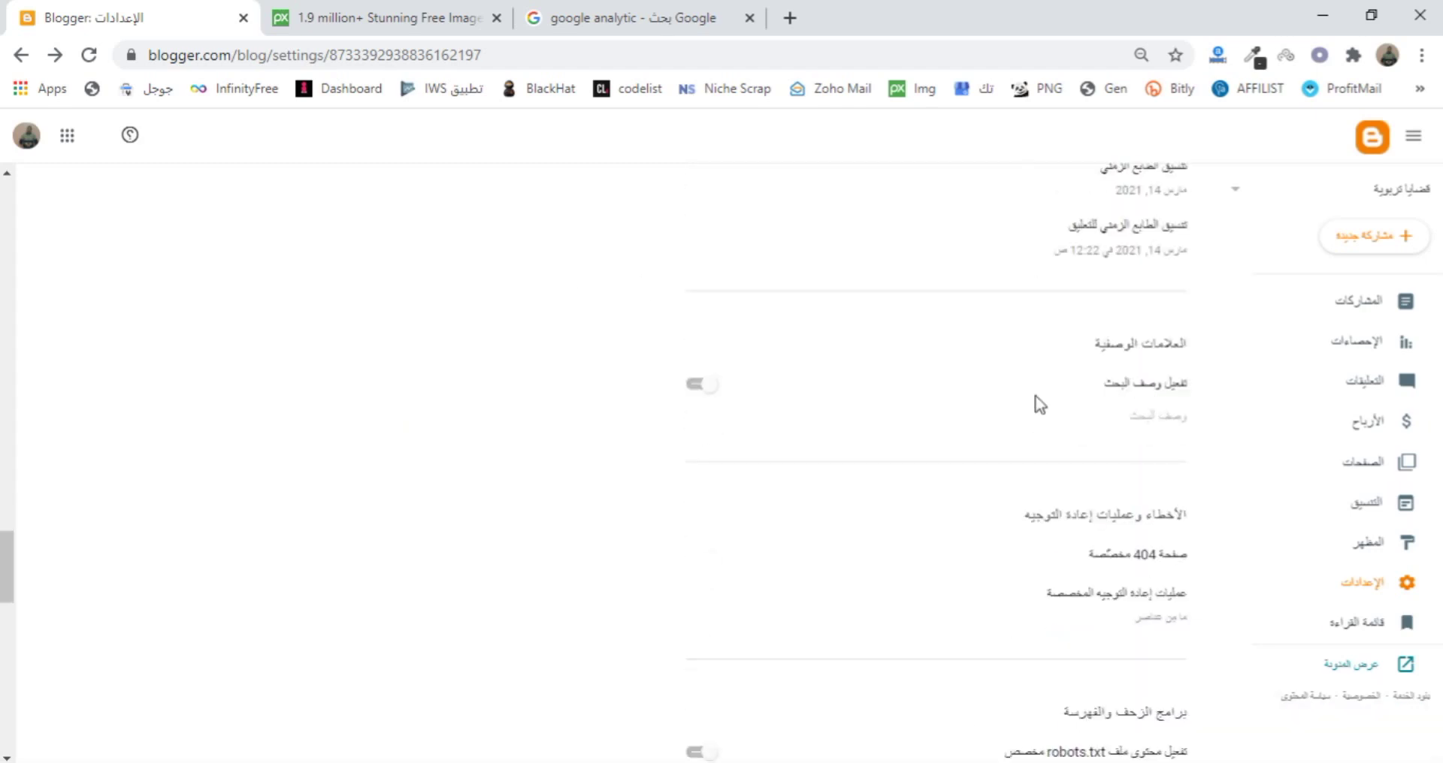
left_click(692, 390)
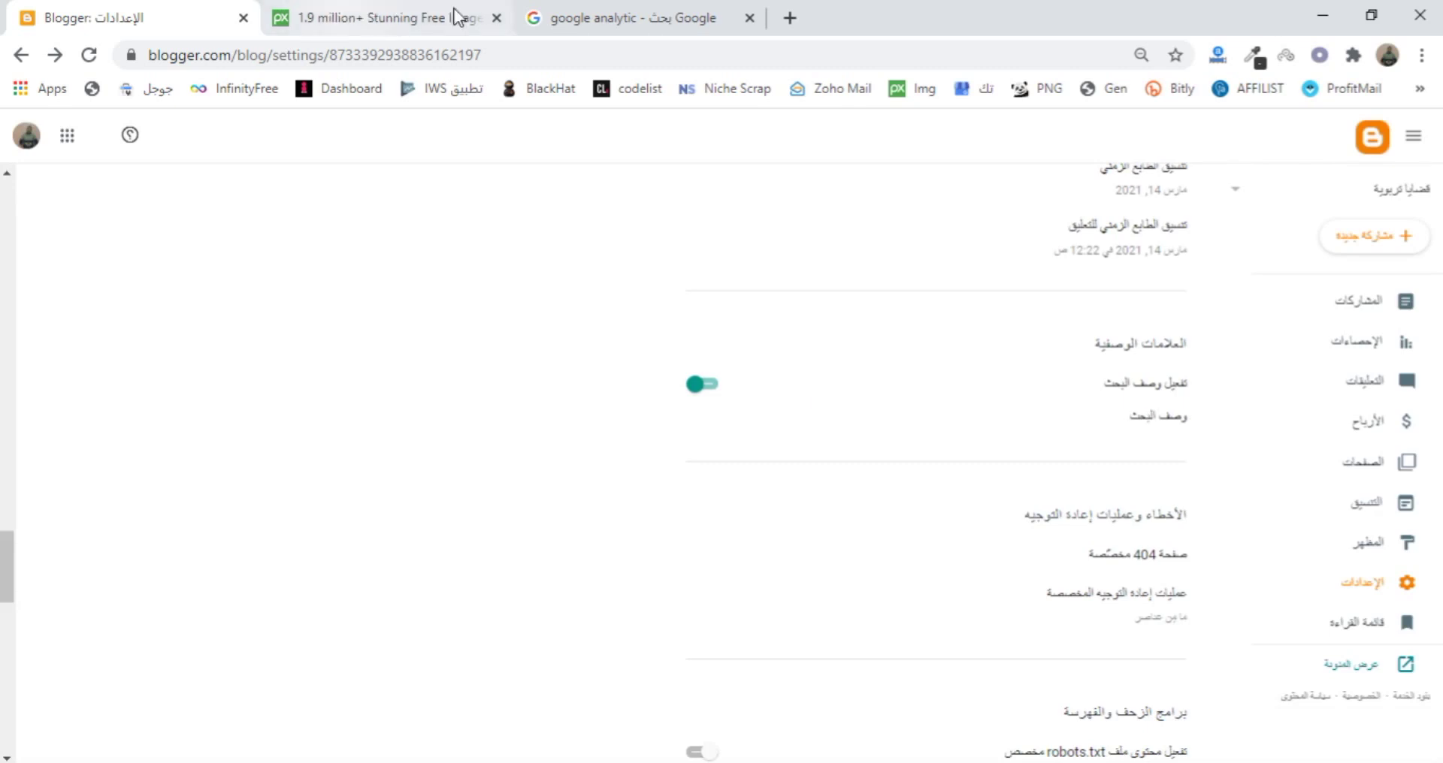
Examine the descriptions under the Google results for "google analytic" and return to the Blogger settings.
left_click(629, 21)
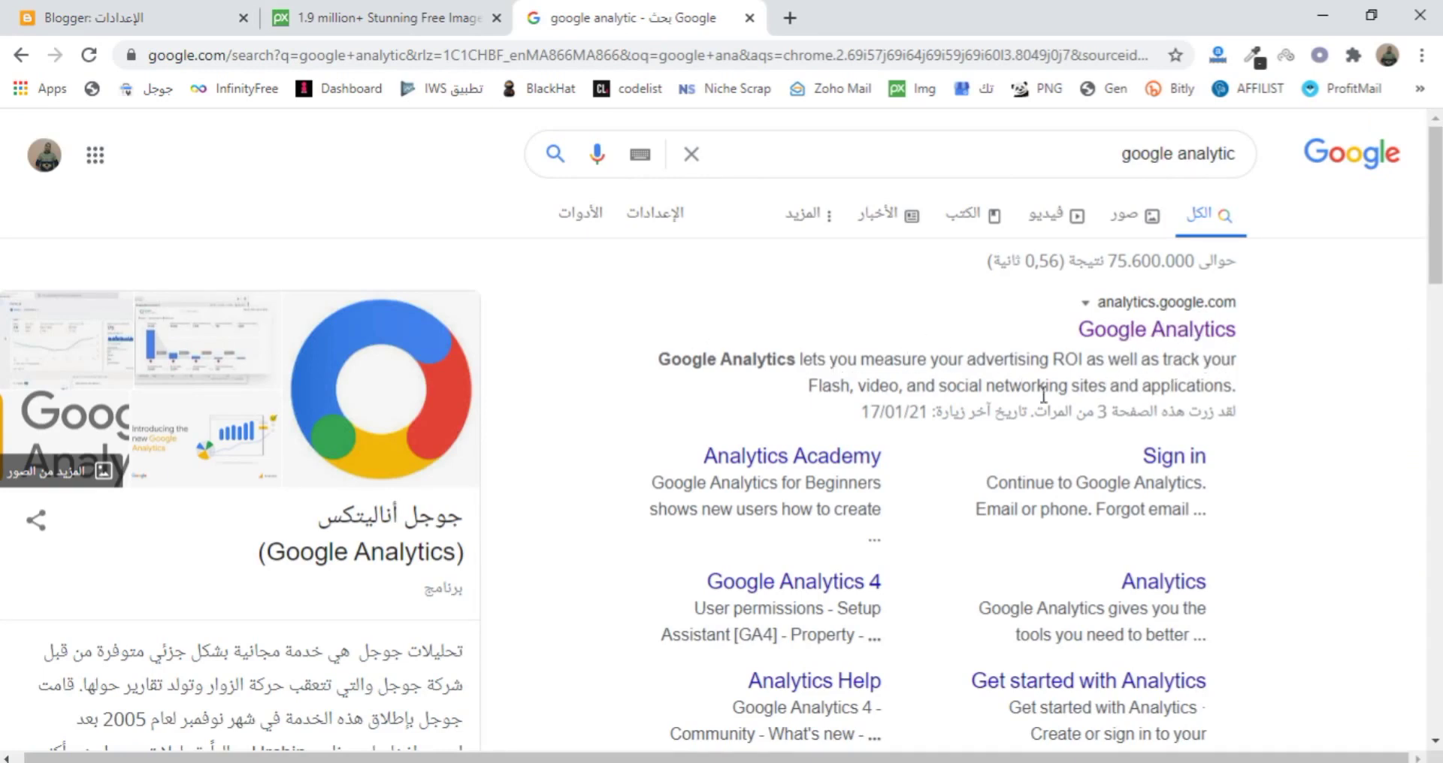
scroll(1281, 405, "down", 7)
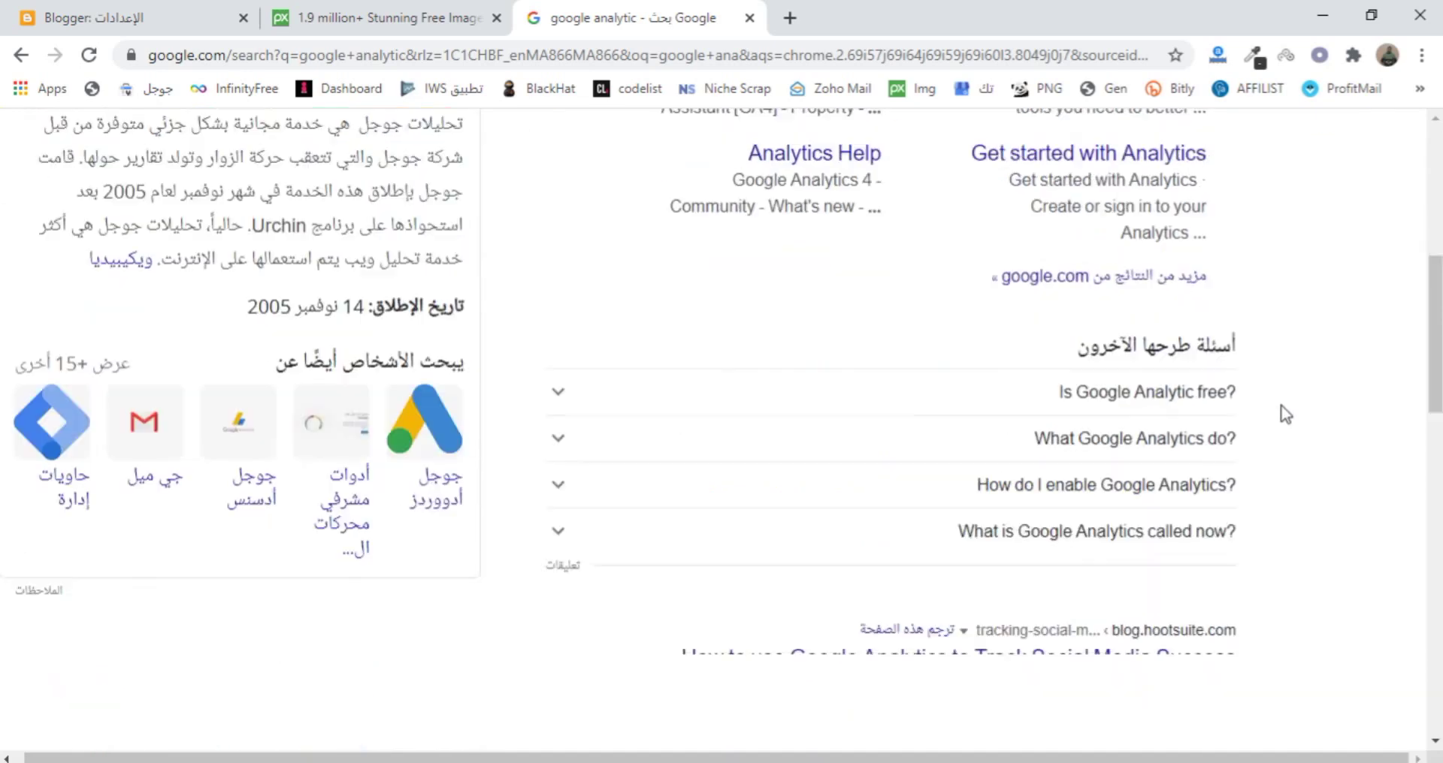
scroll(1285, 402, "down", 3)
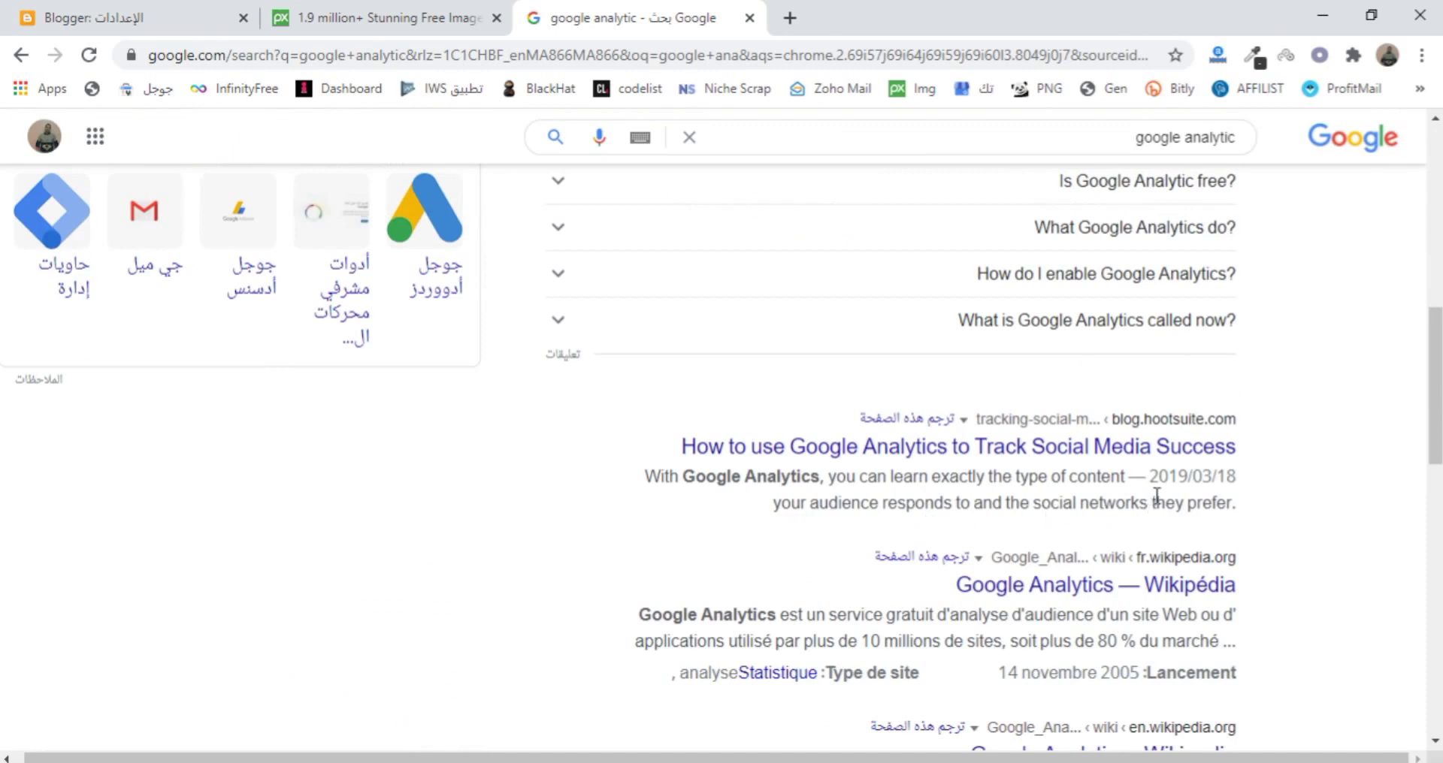
left_click(146, 11)
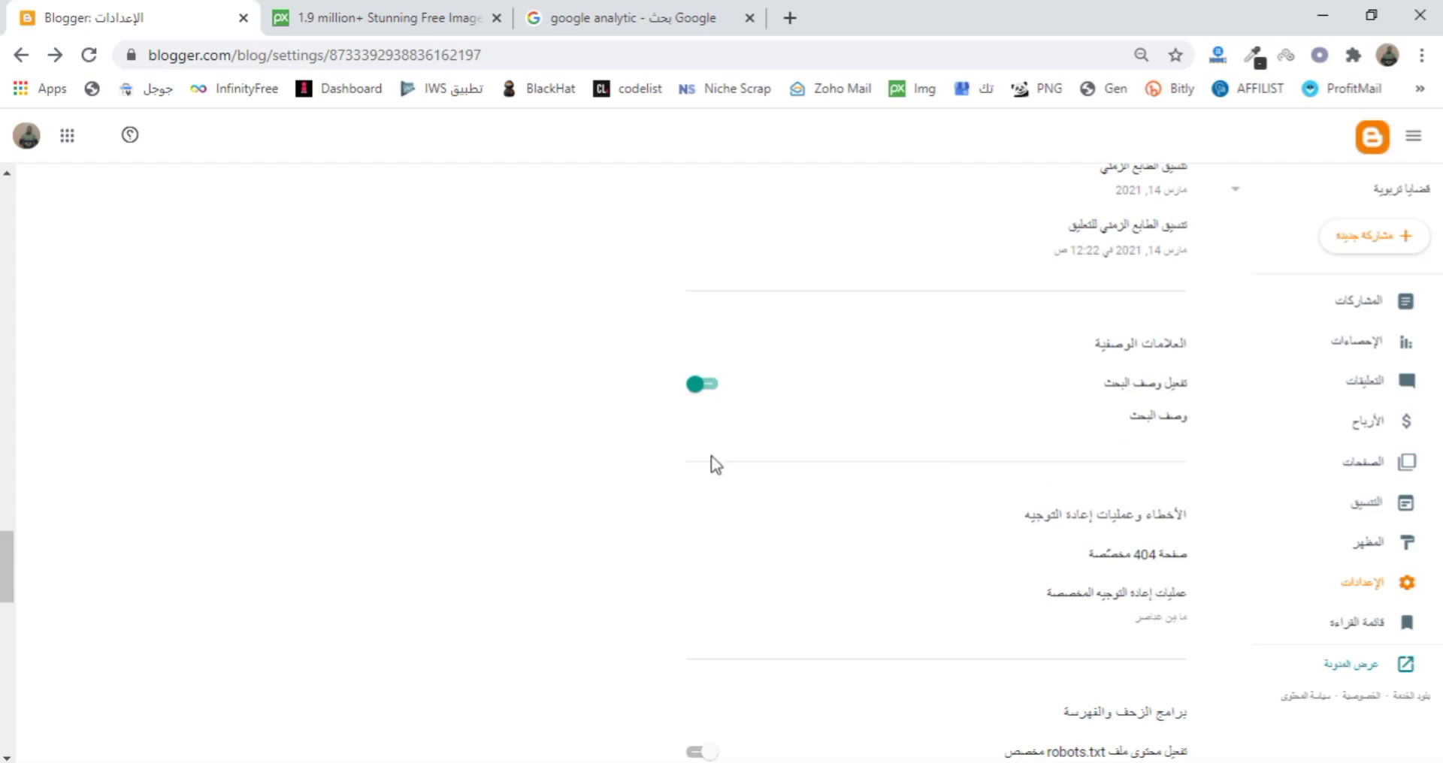
Enable custom robots.txt content in the crawlers and indexing section.
scroll(740, 471, "down", 3)
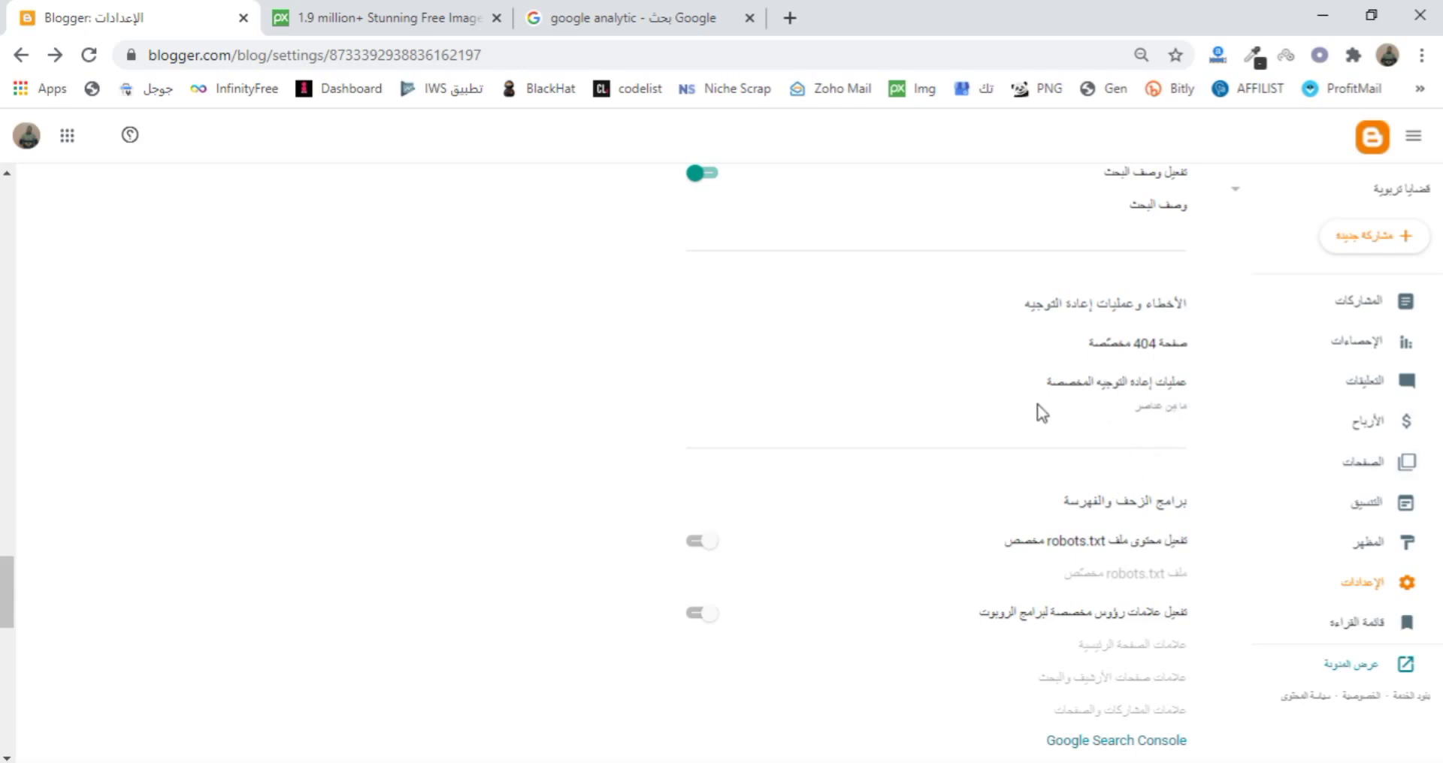
scroll(1048, 430, "down", 3)
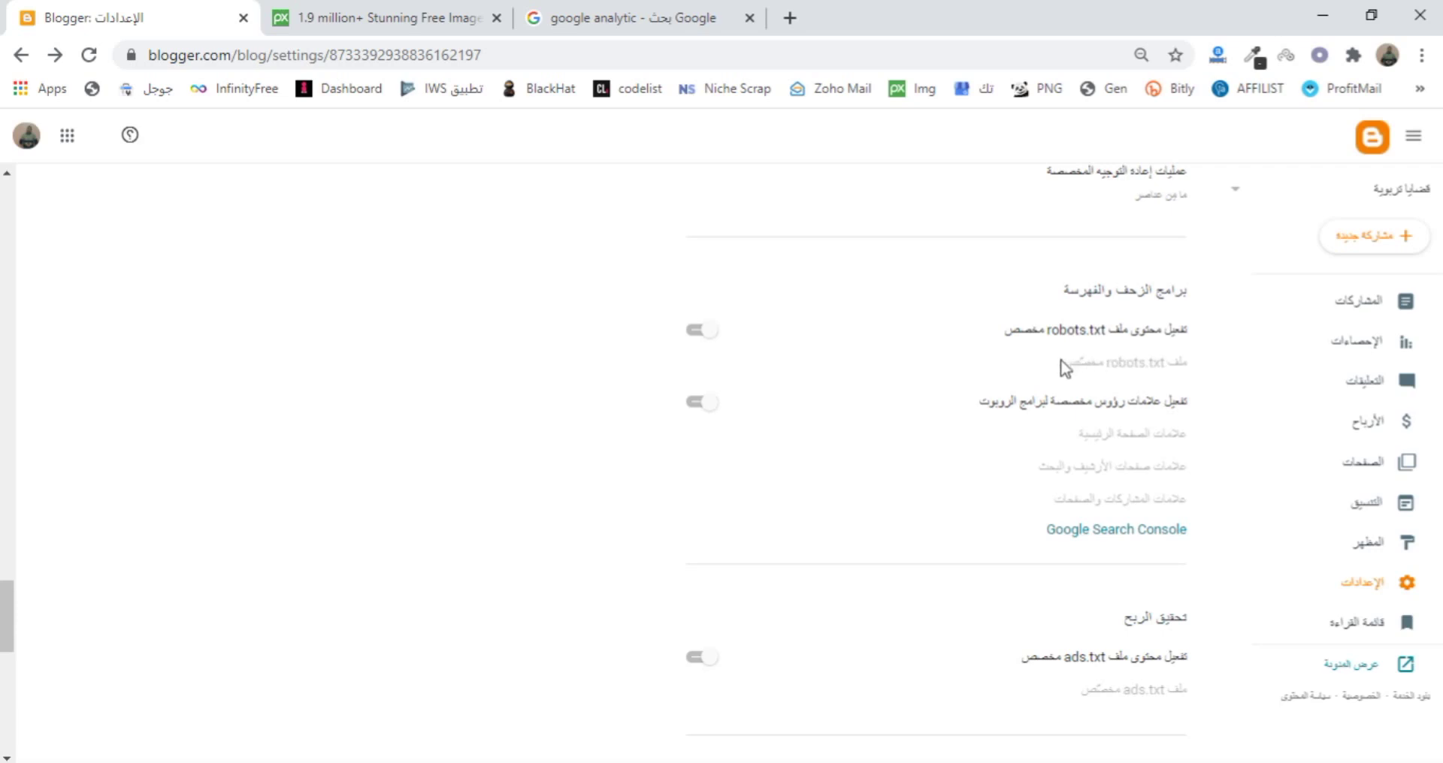
left_click(703, 332)
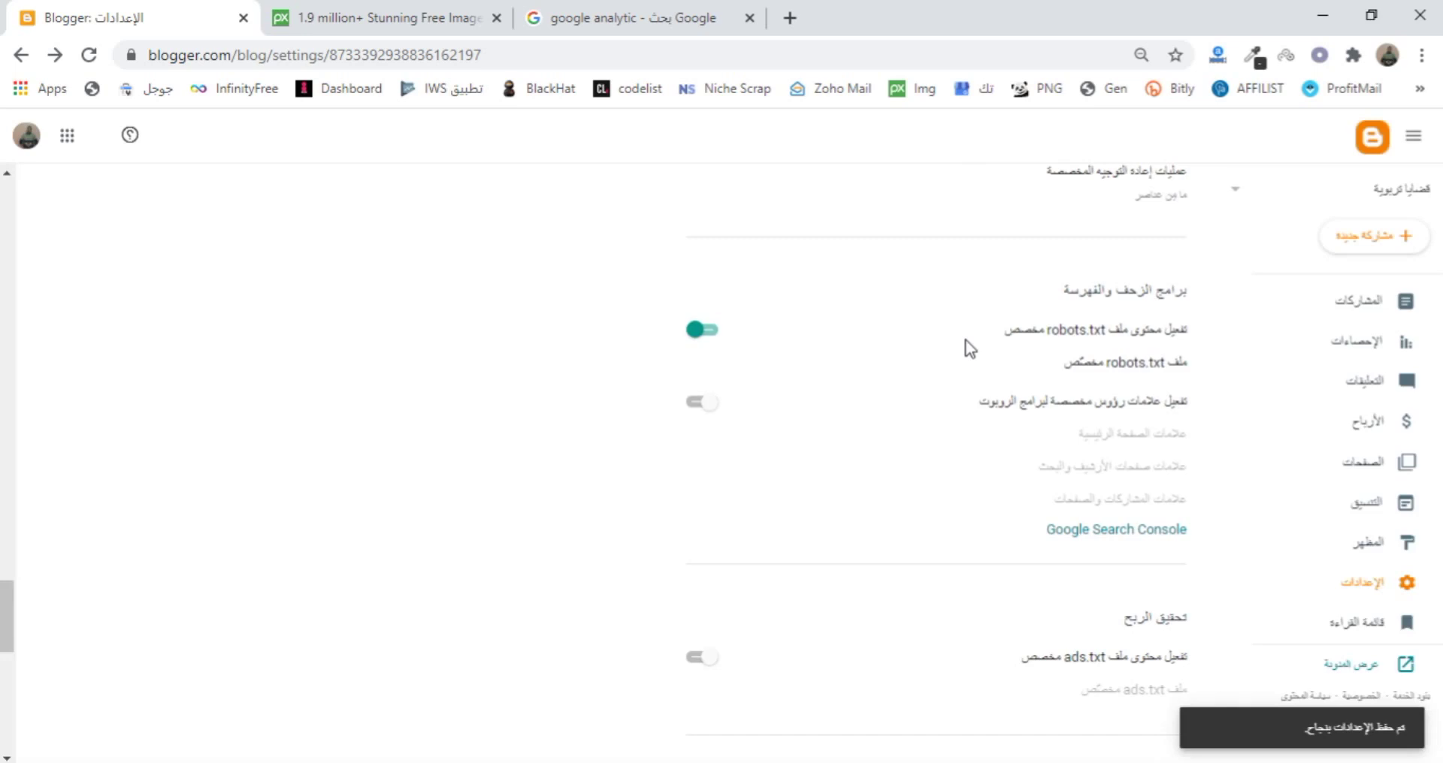
Open the custom robots.txt setting and copy the entire contents of the robots file in Notepad.
left_click(1137, 364)
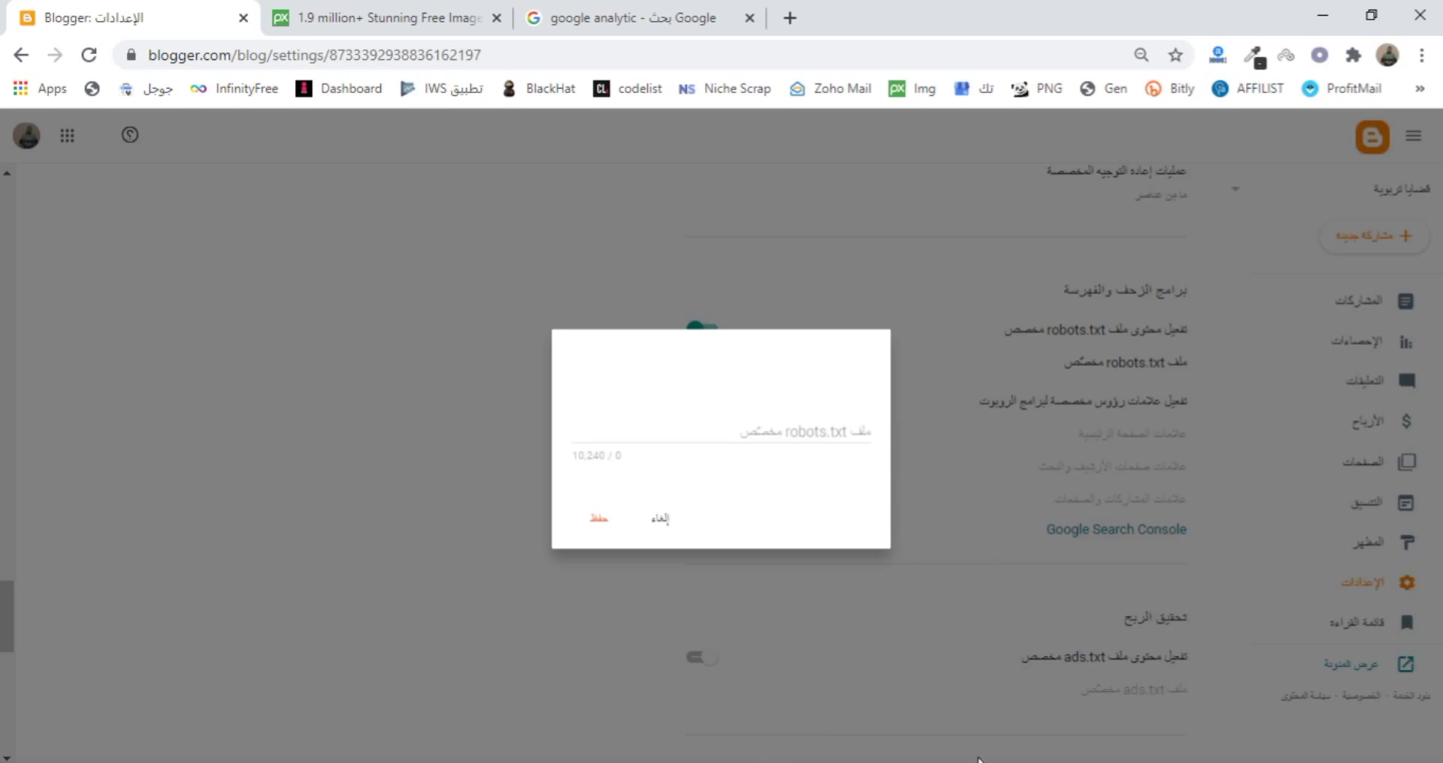
mouse_move(907, 761)
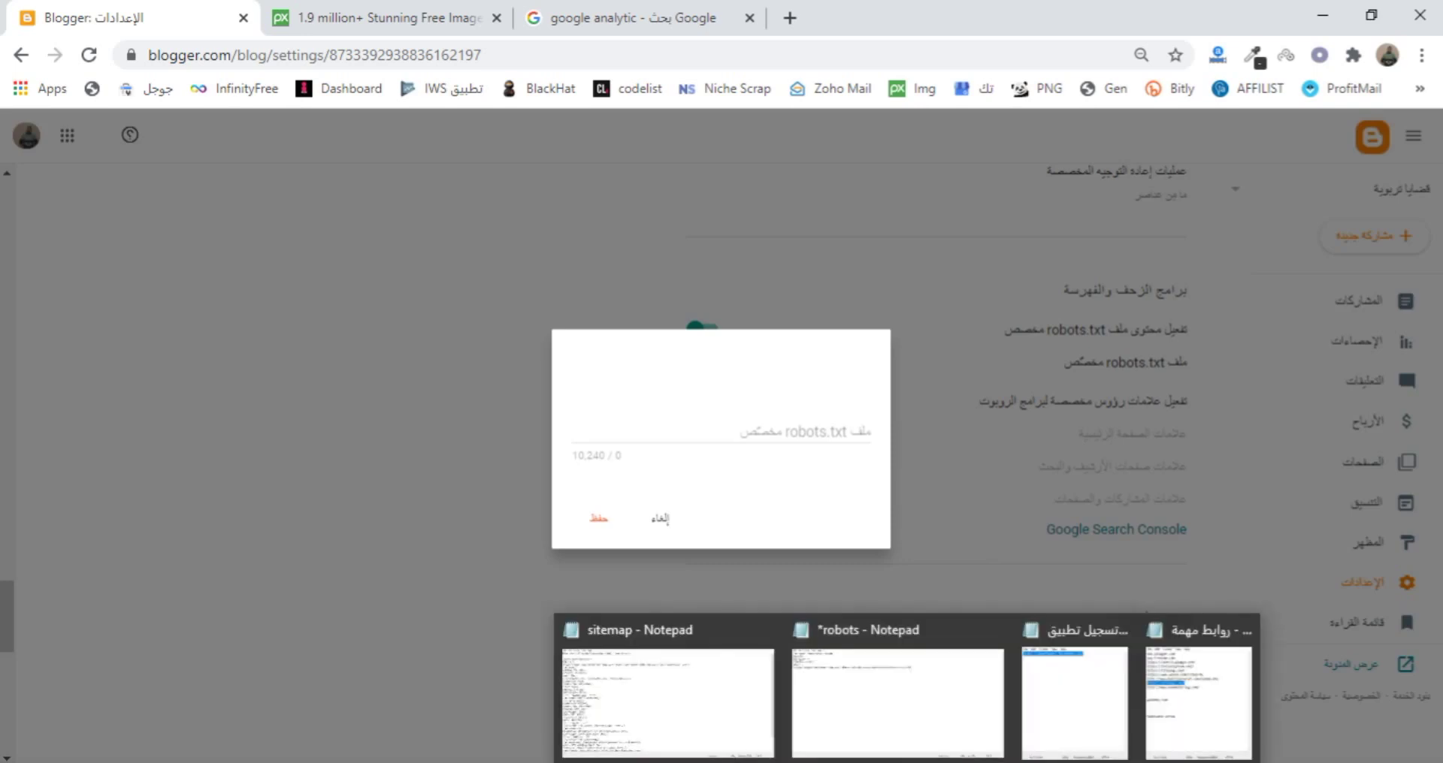
left_click(894, 717)
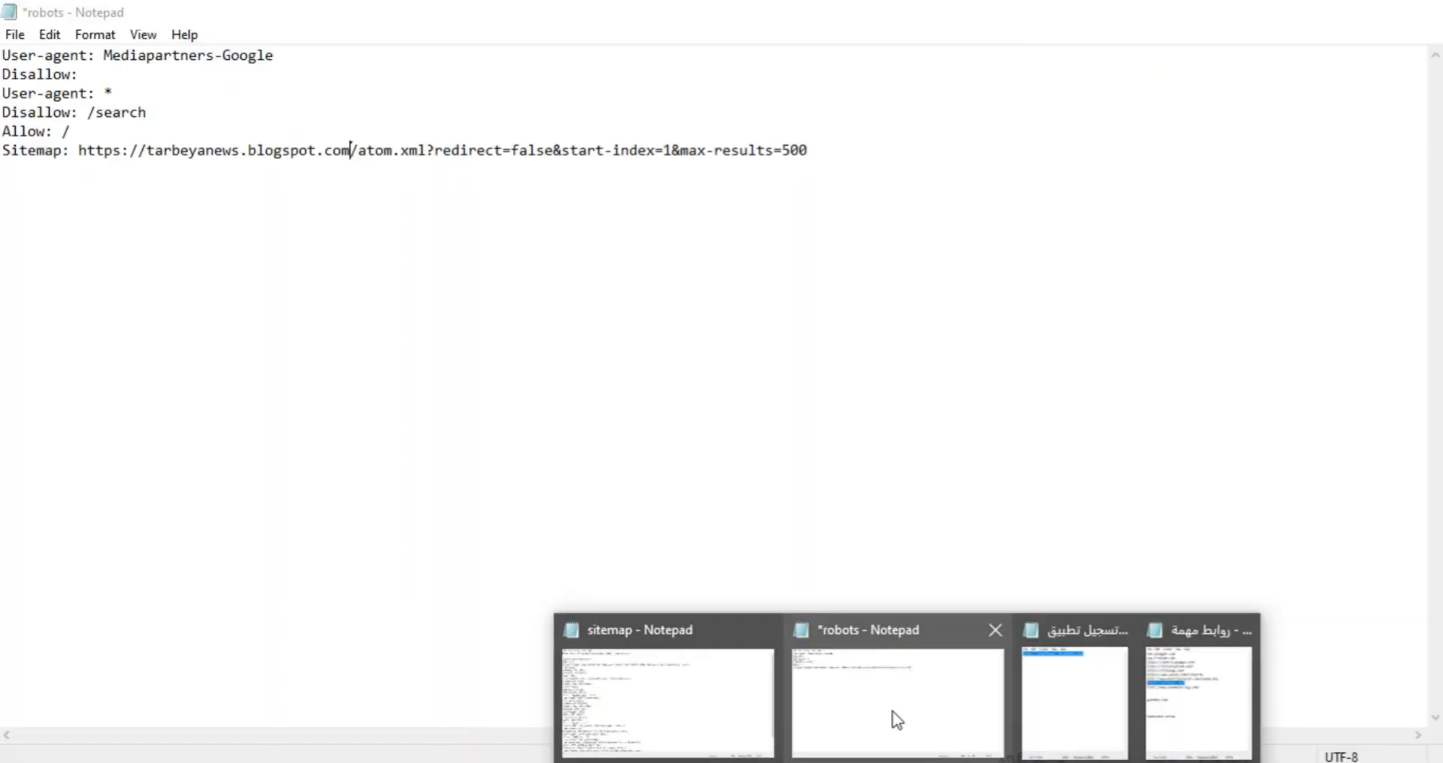
left_click(895, 720)
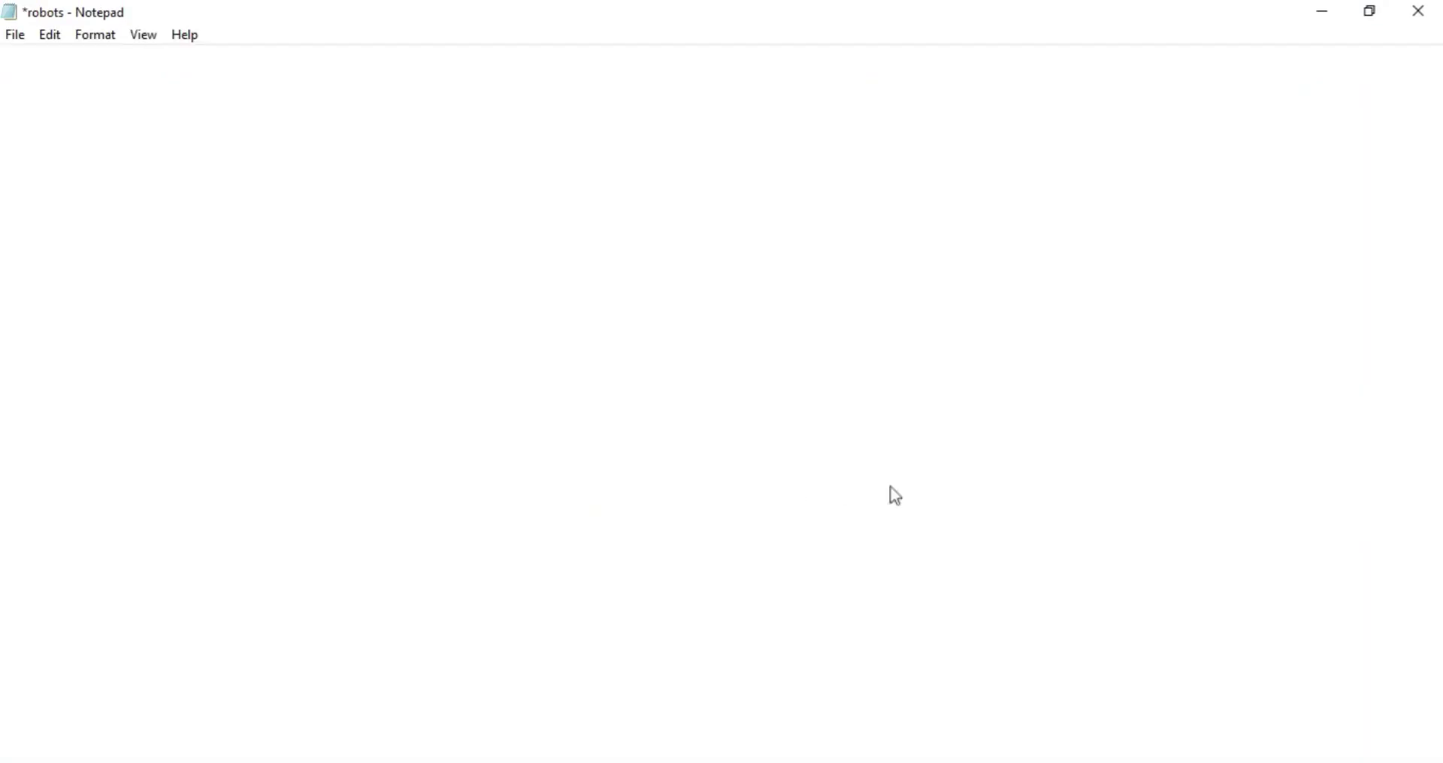
left_click_drag(72, 132, 30, 56)
left_click(63, 102)
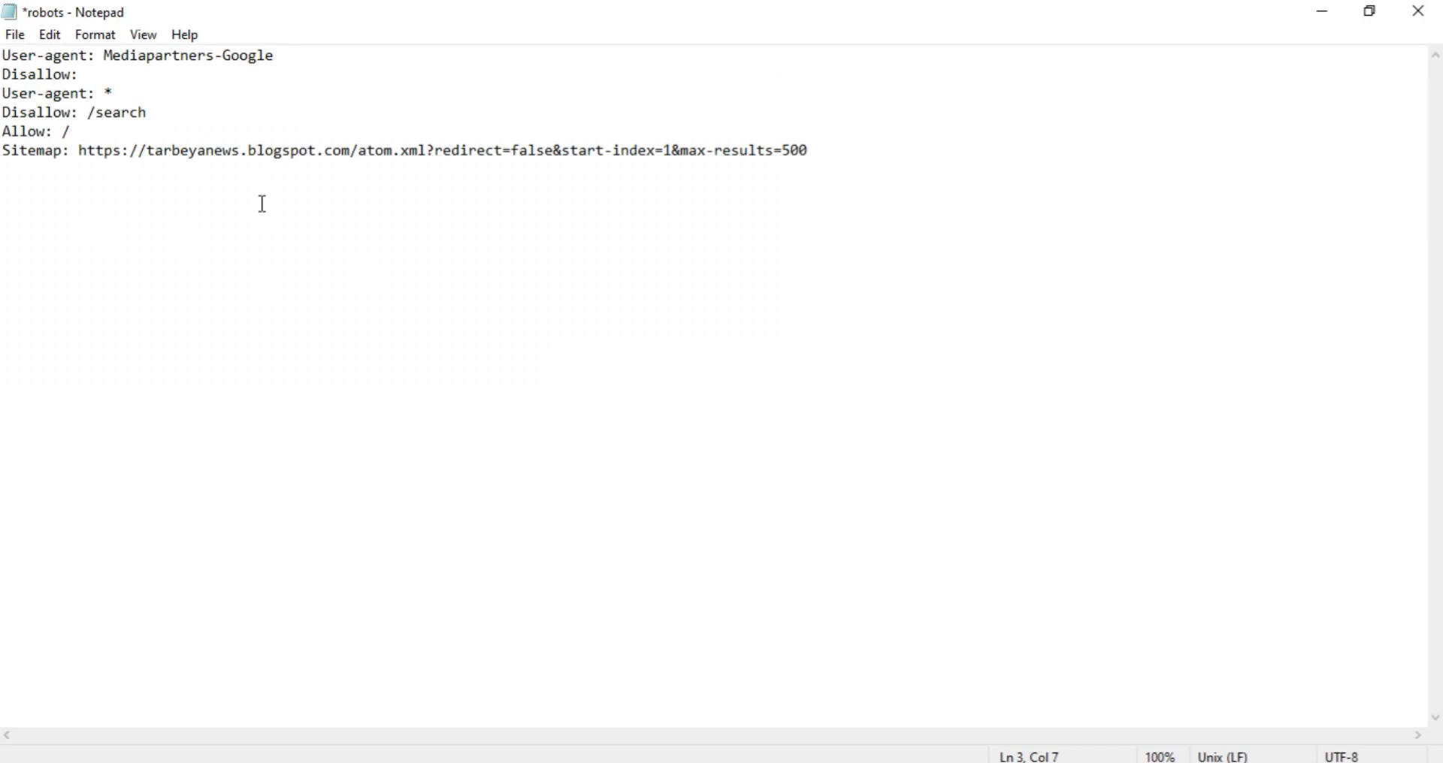
key("ctrl+a")
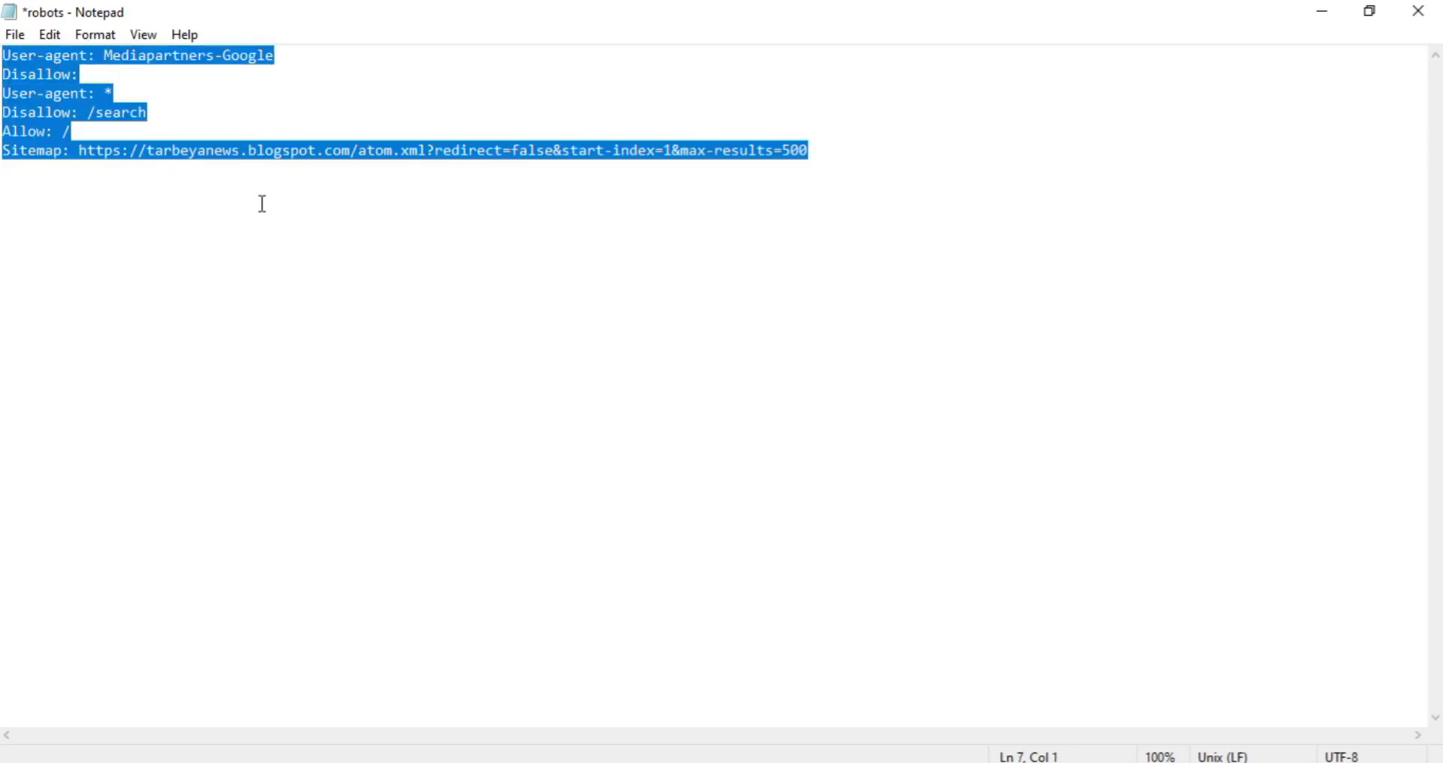
Return to Blogger, paste the copied rules with the tarbeyanews.blogspot.com sitemap into the custom robots.txt setting and save it.
left_click(1324, 12)
left_click(674, 437)
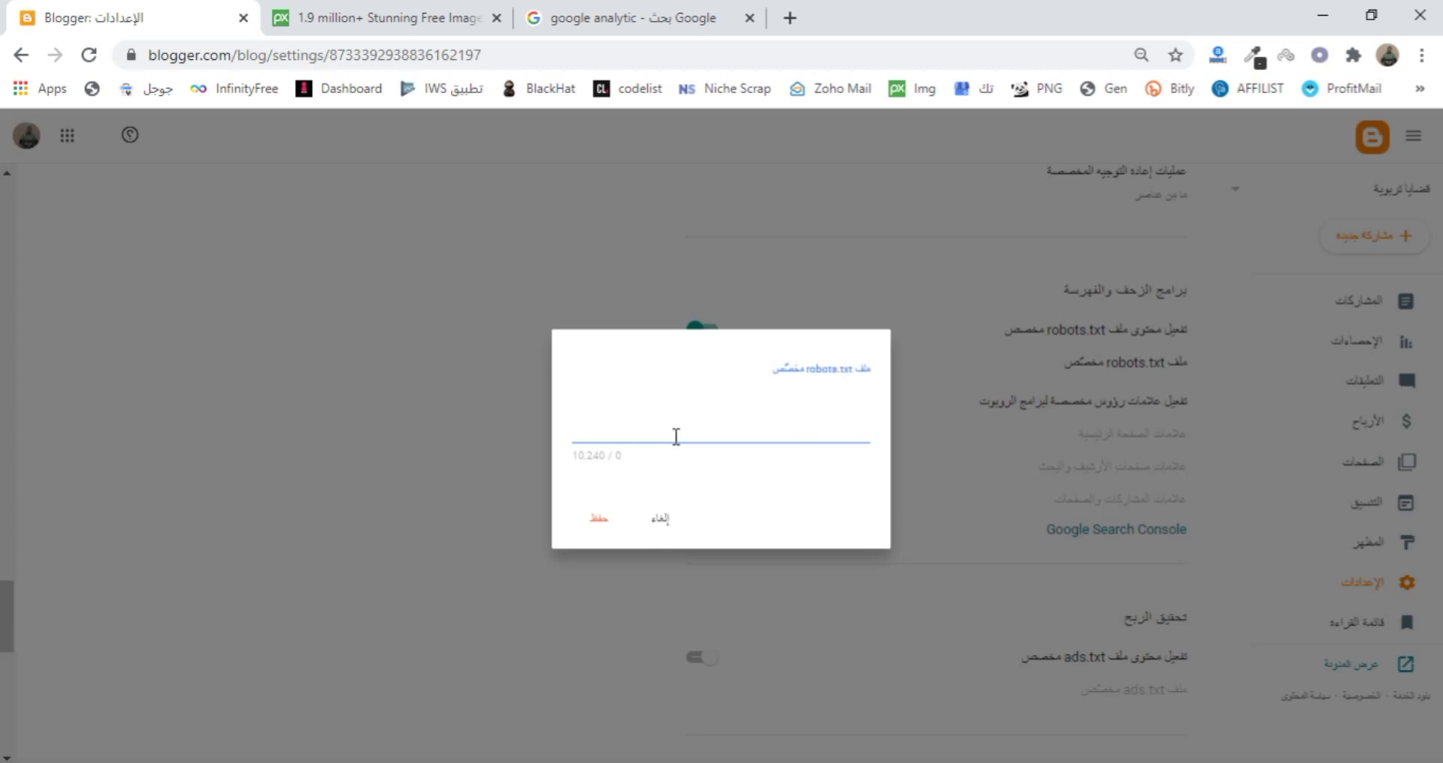
key("ctrl+v")
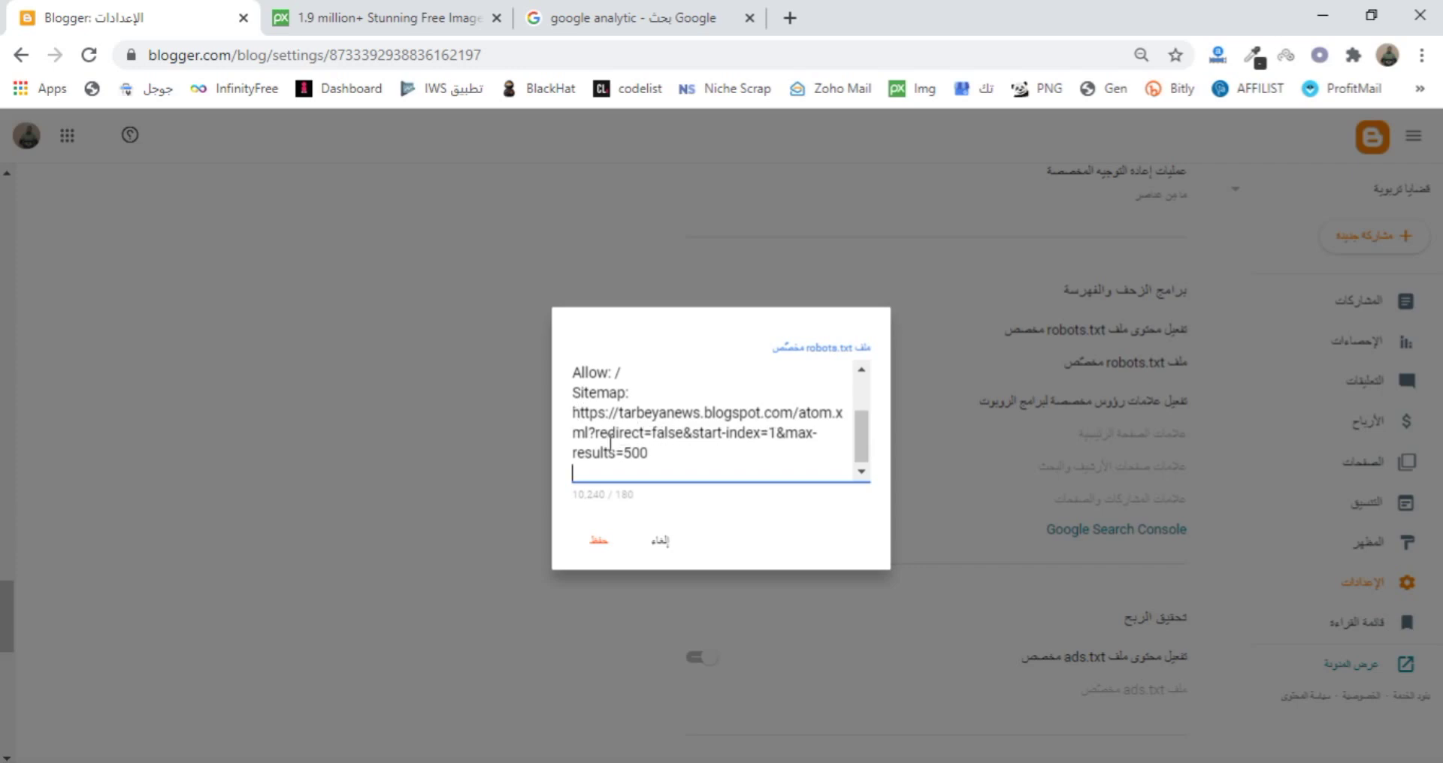
left_click(644, 471)
left_click(602, 551)
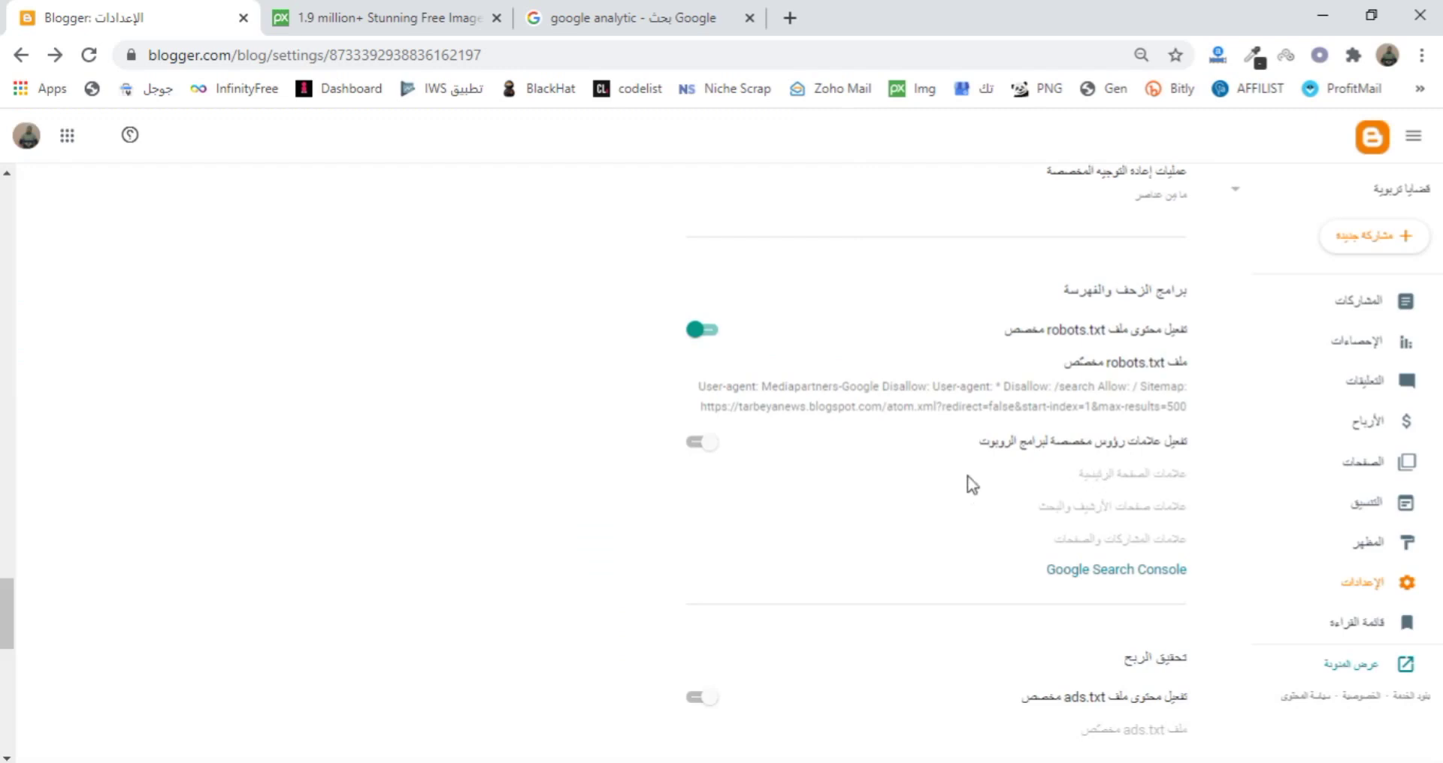
Enable custom robots header tags, then turn on all and noodp for the home page tags and save.
left_click(698, 445)
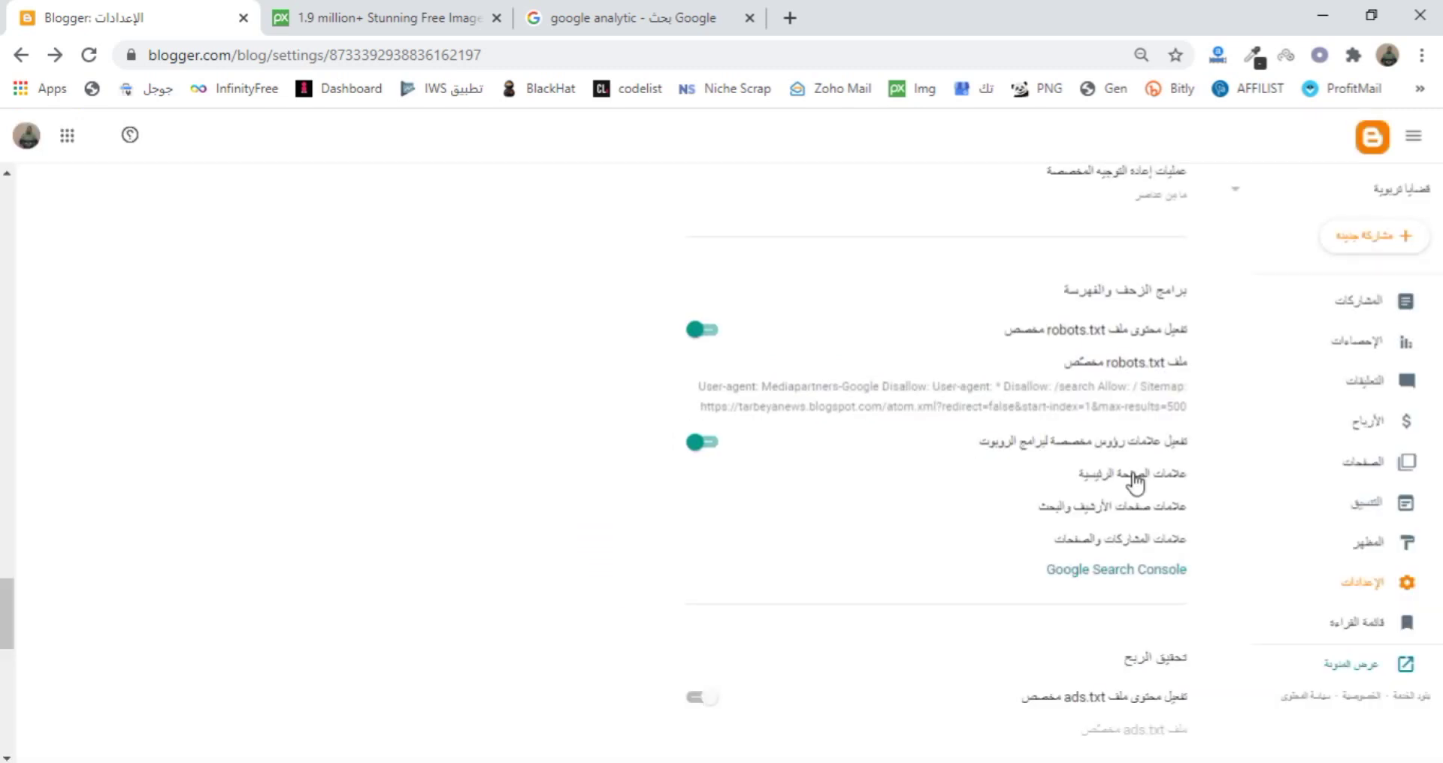
left_click(1135, 474)
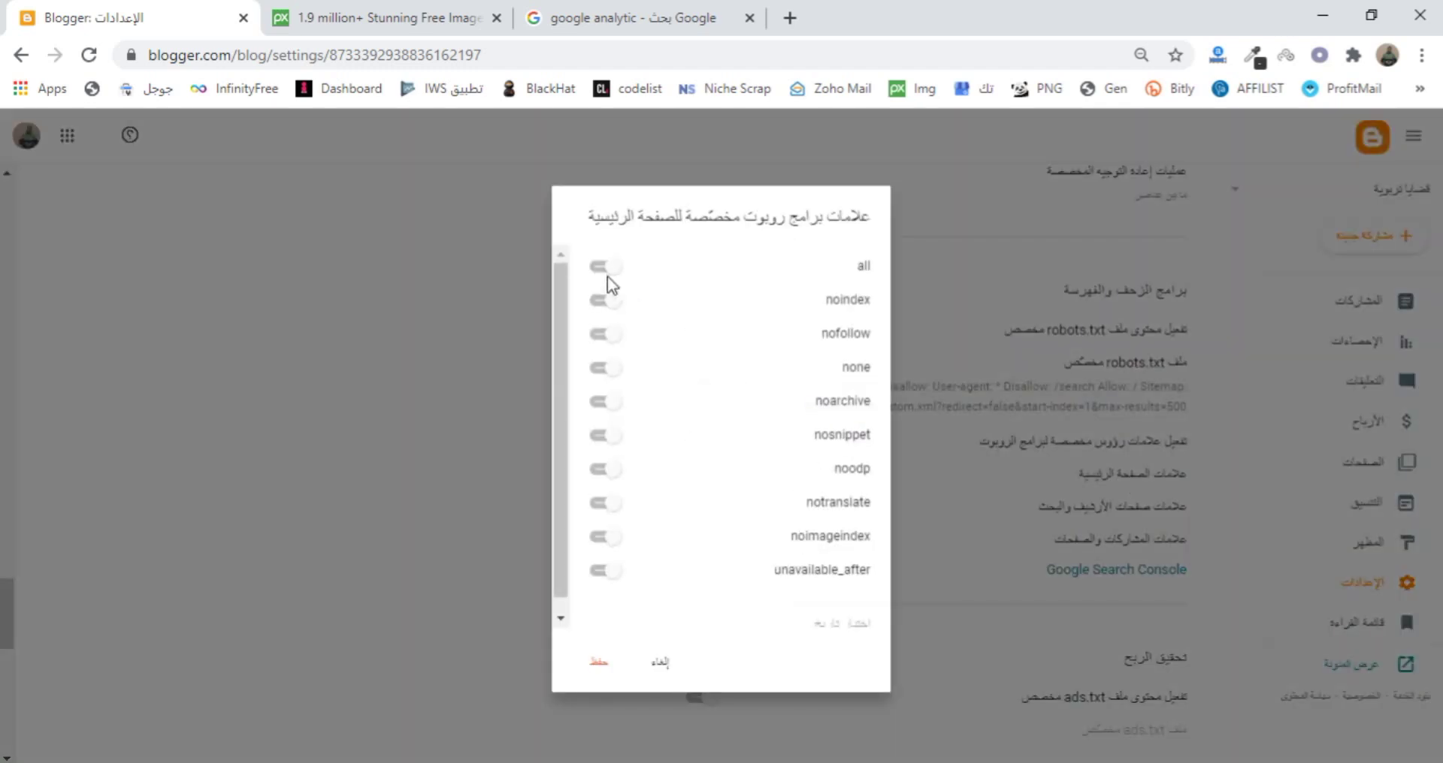
left_click(608, 268)
left_click(599, 470)
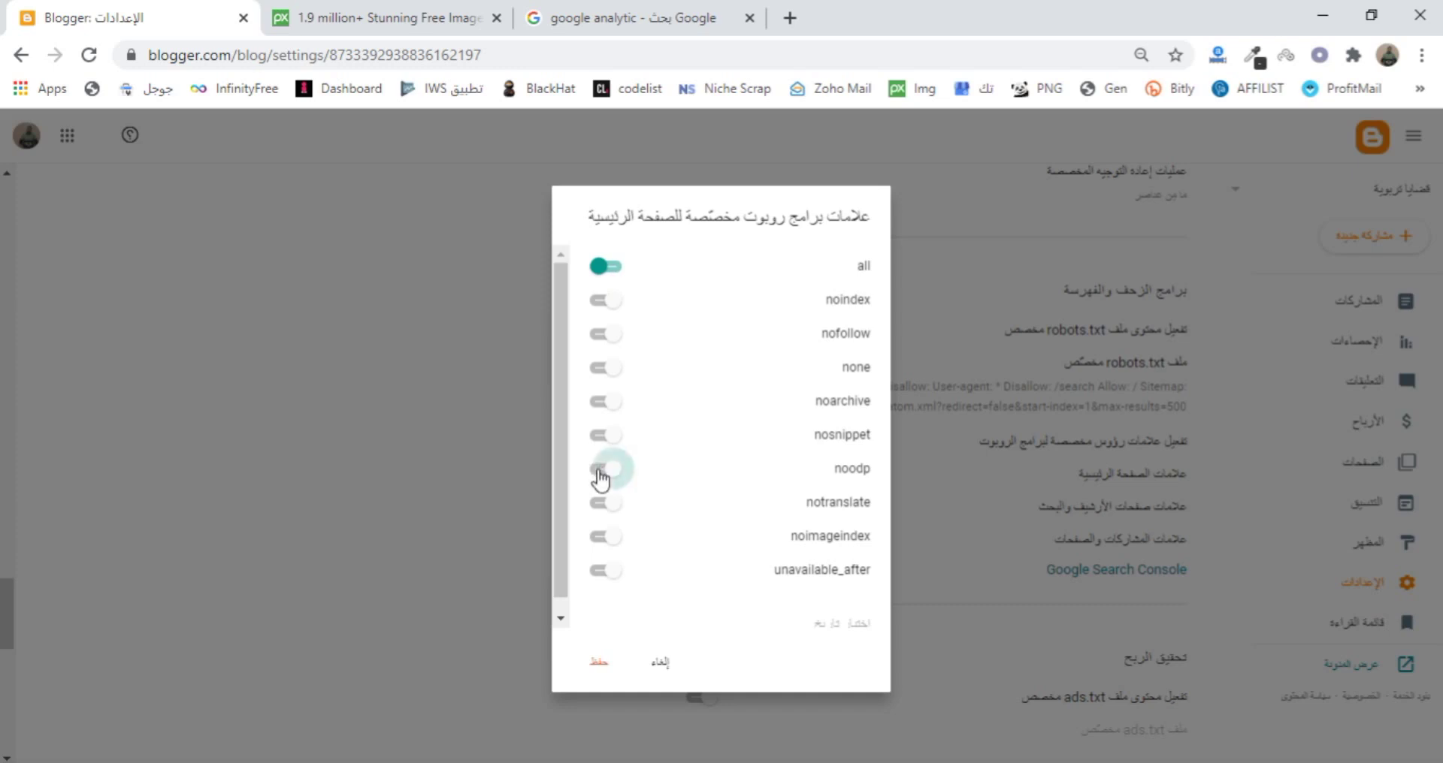
left_click(602, 666)
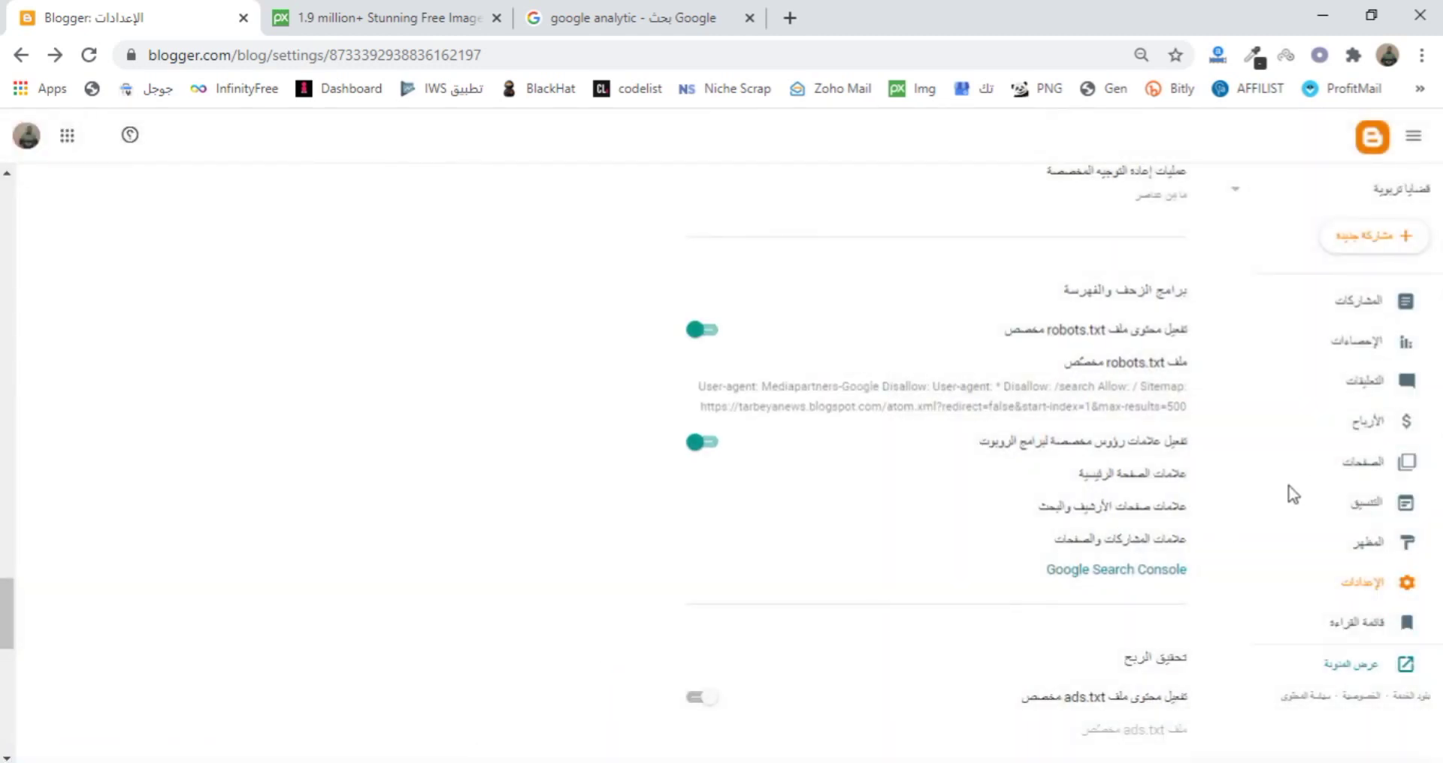
Turn on noindex and noodp in the archive and search page tags and save them.
left_click(1101, 515)
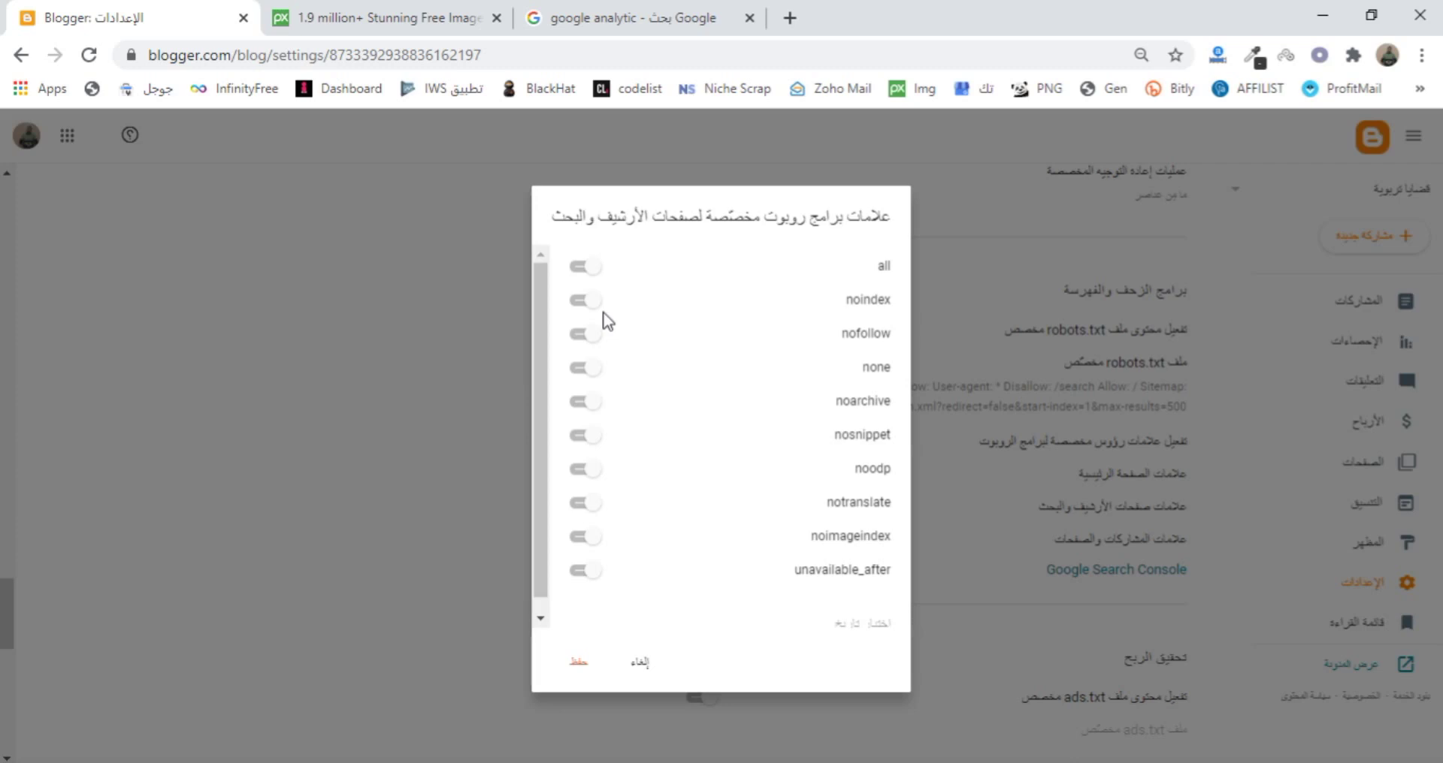
left_click(579, 302)
left_click(584, 475)
left_click(575, 673)
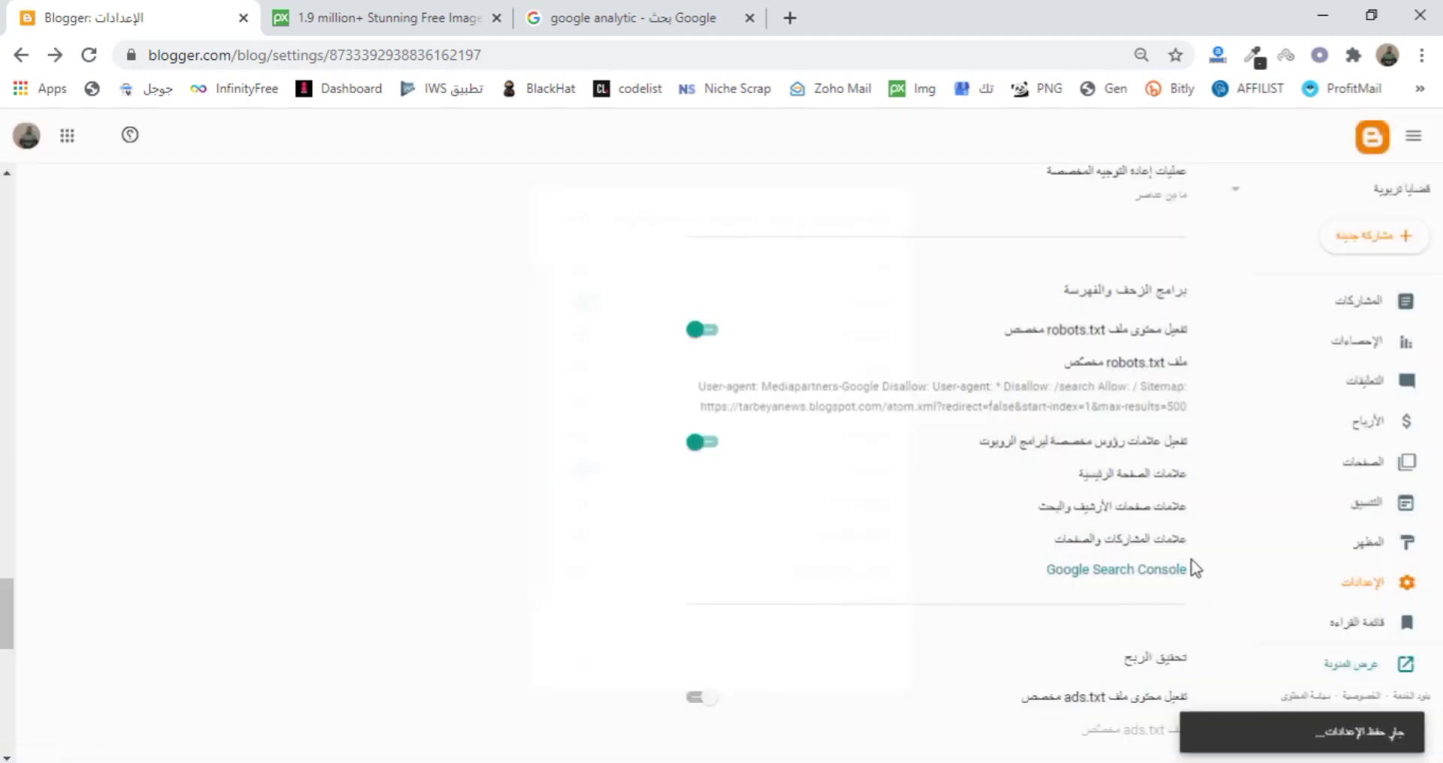
Turn on all and noodp in the post and page tags and save them.
left_click(1102, 548)
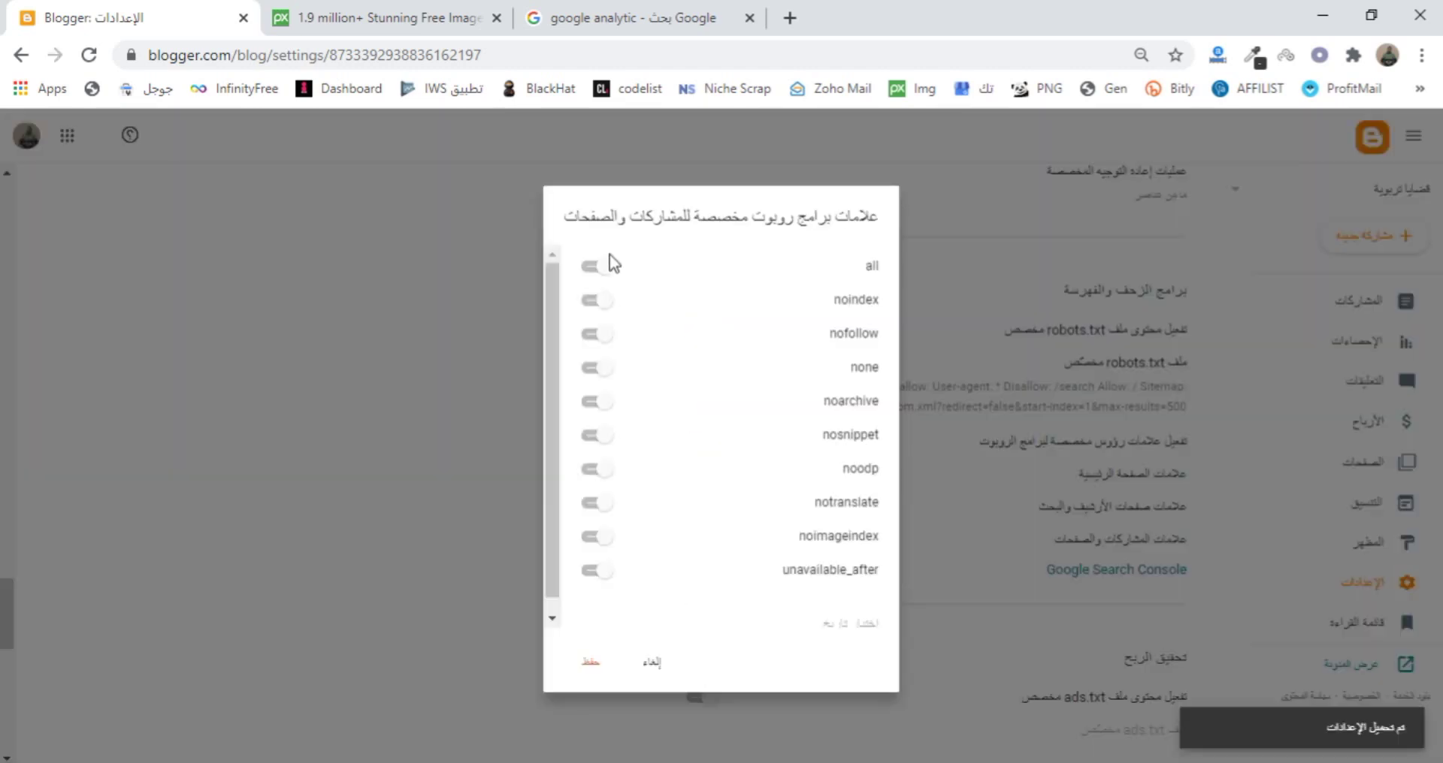
left_click(598, 266)
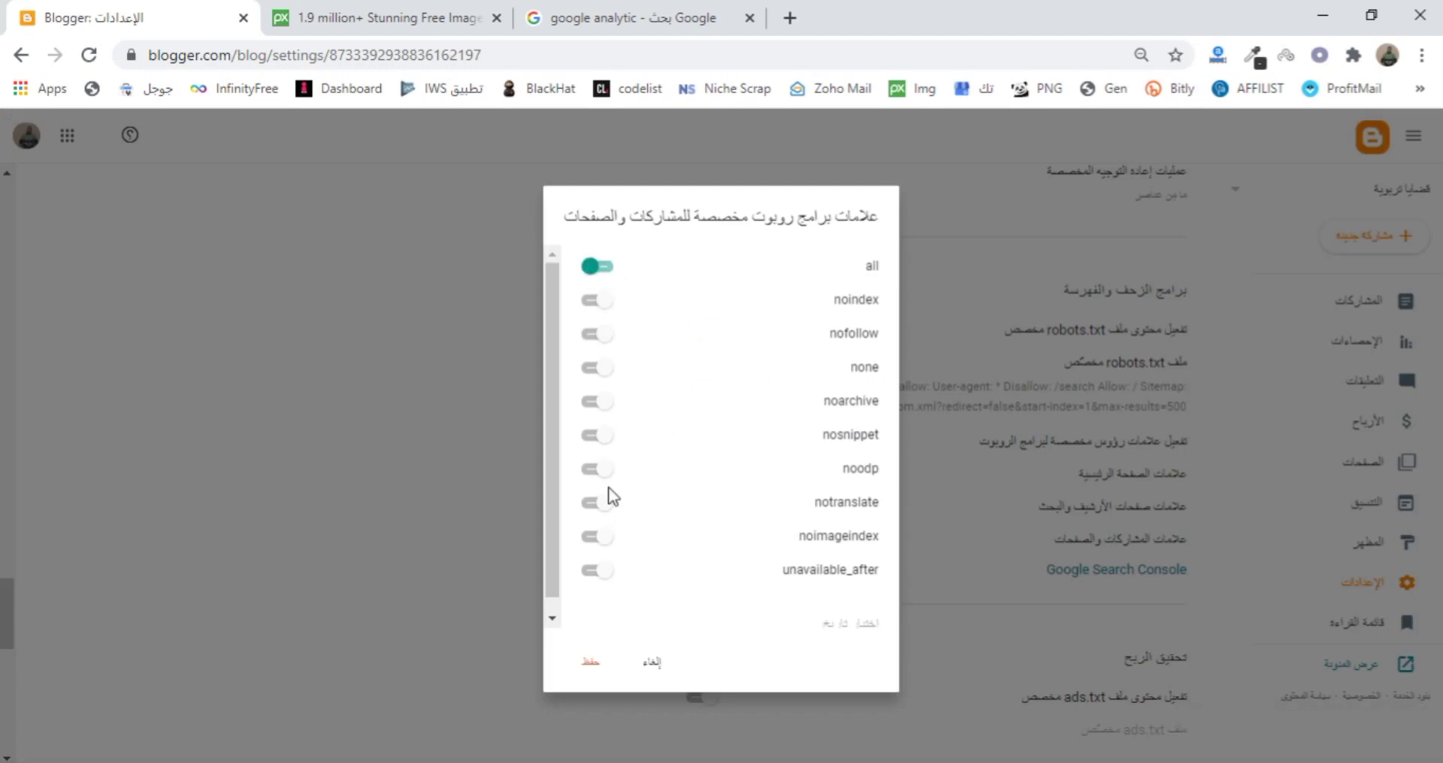
left_click(593, 471)
left_click(592, 667)
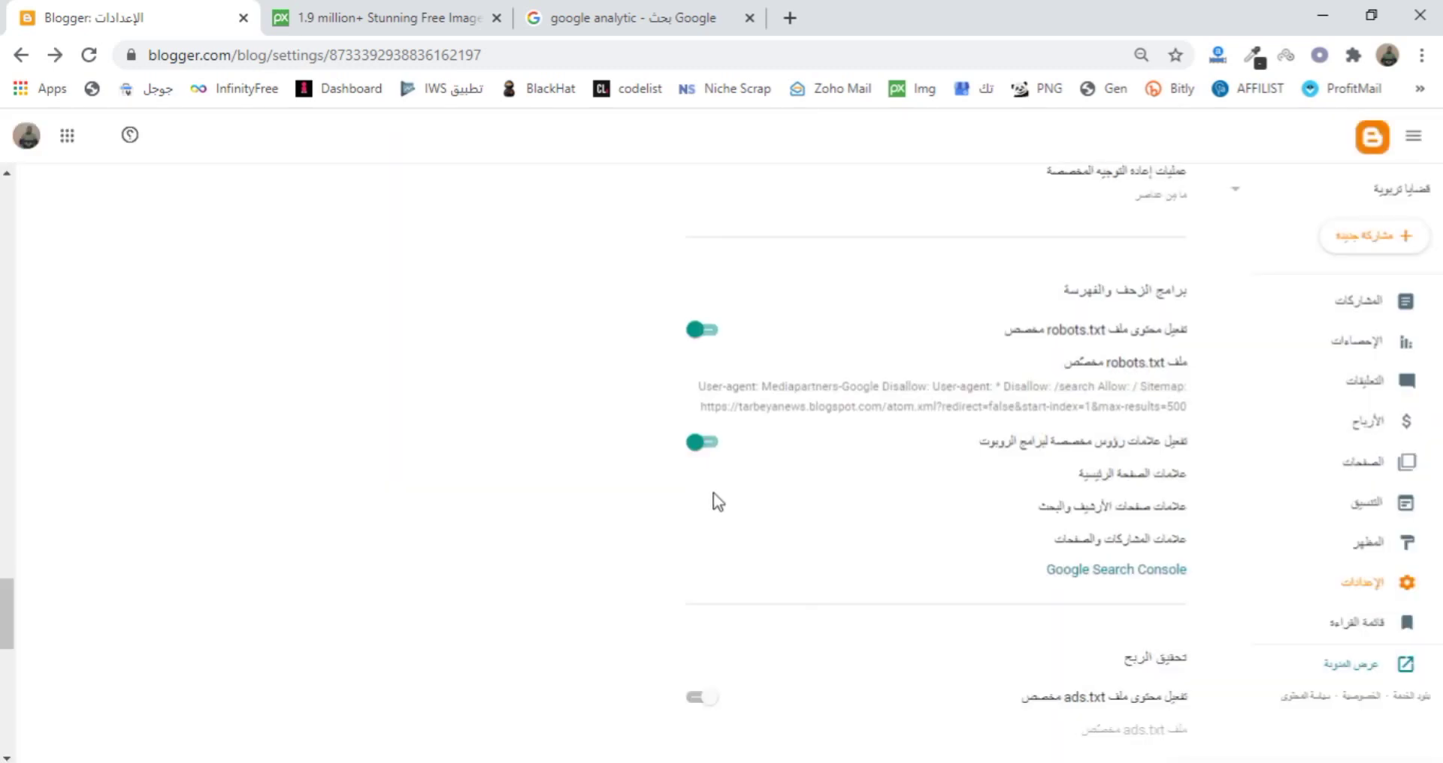
Review the remaining blog settings for monetization, blog management, site feed and general options.
scroll(826, 518, "down", 2)
scroll(1267, 605, "down", 2)
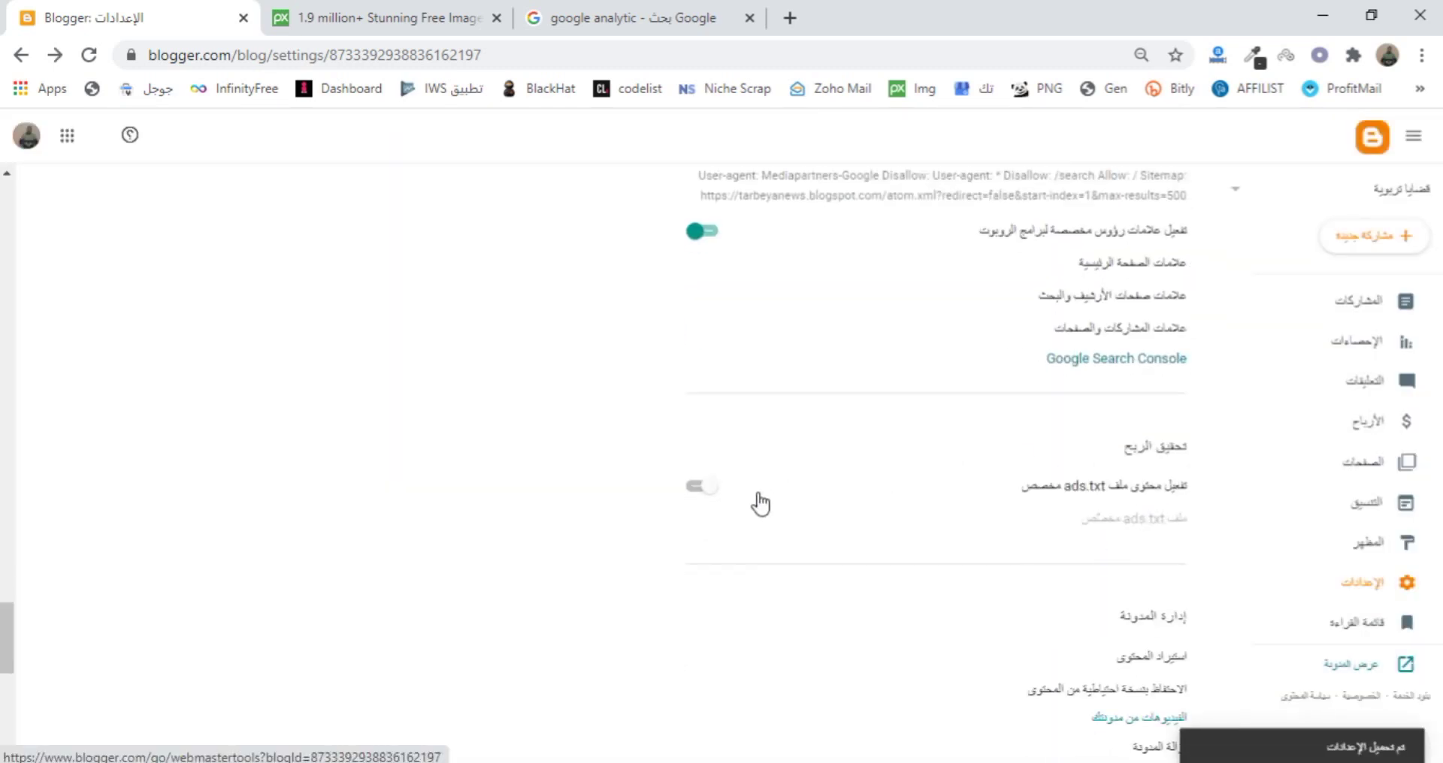
scroll(760, 505, "down", 4)
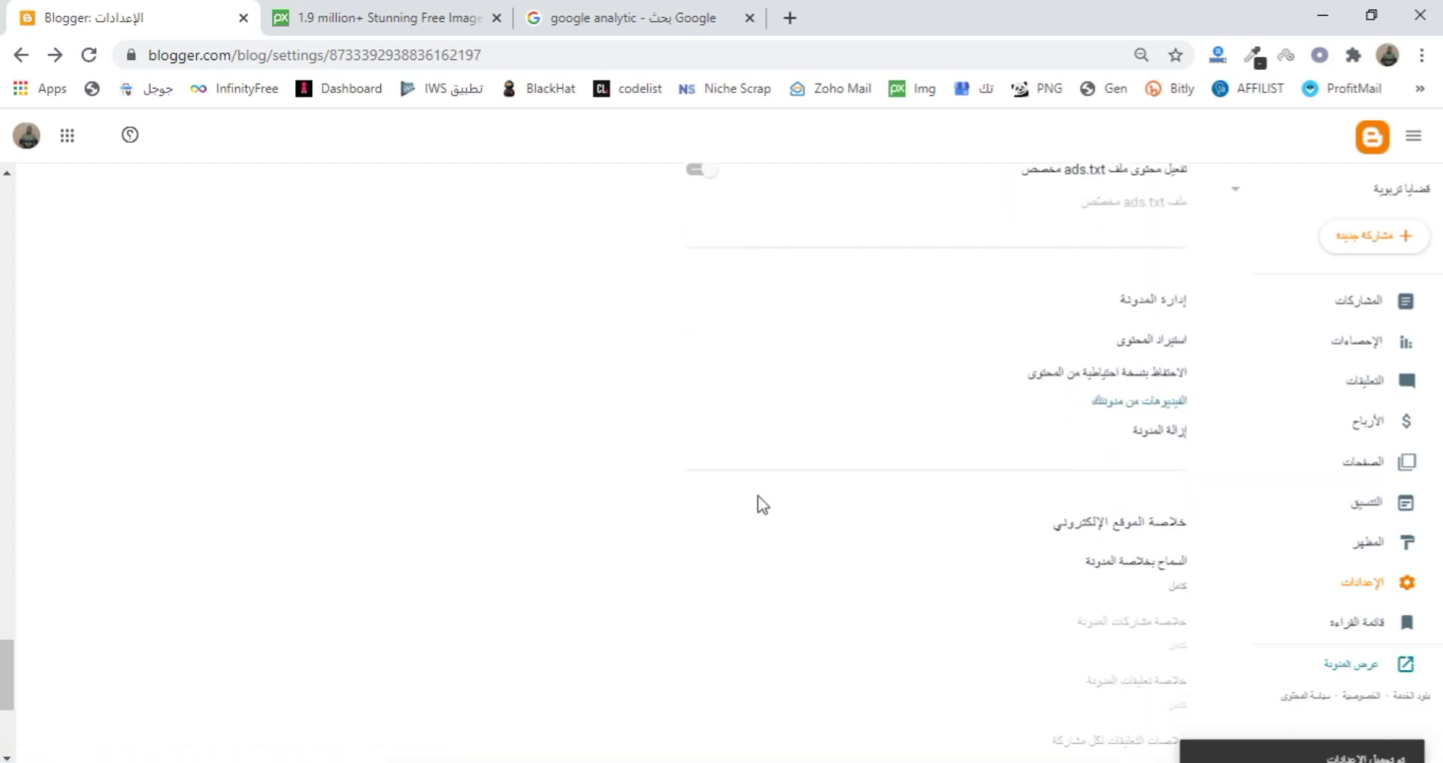
scroll(937, 393, "down", 4)
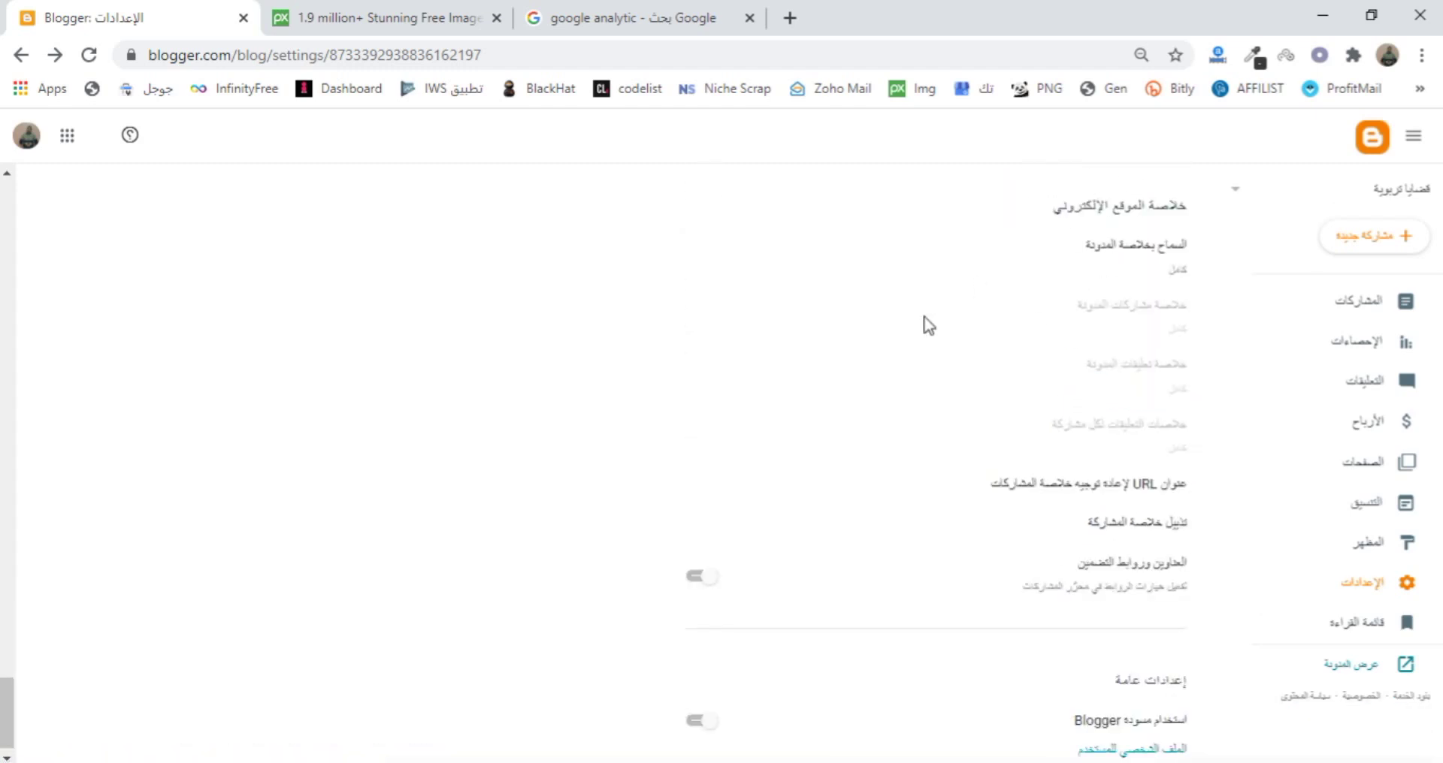
scroll(928, 325, "down", 1)
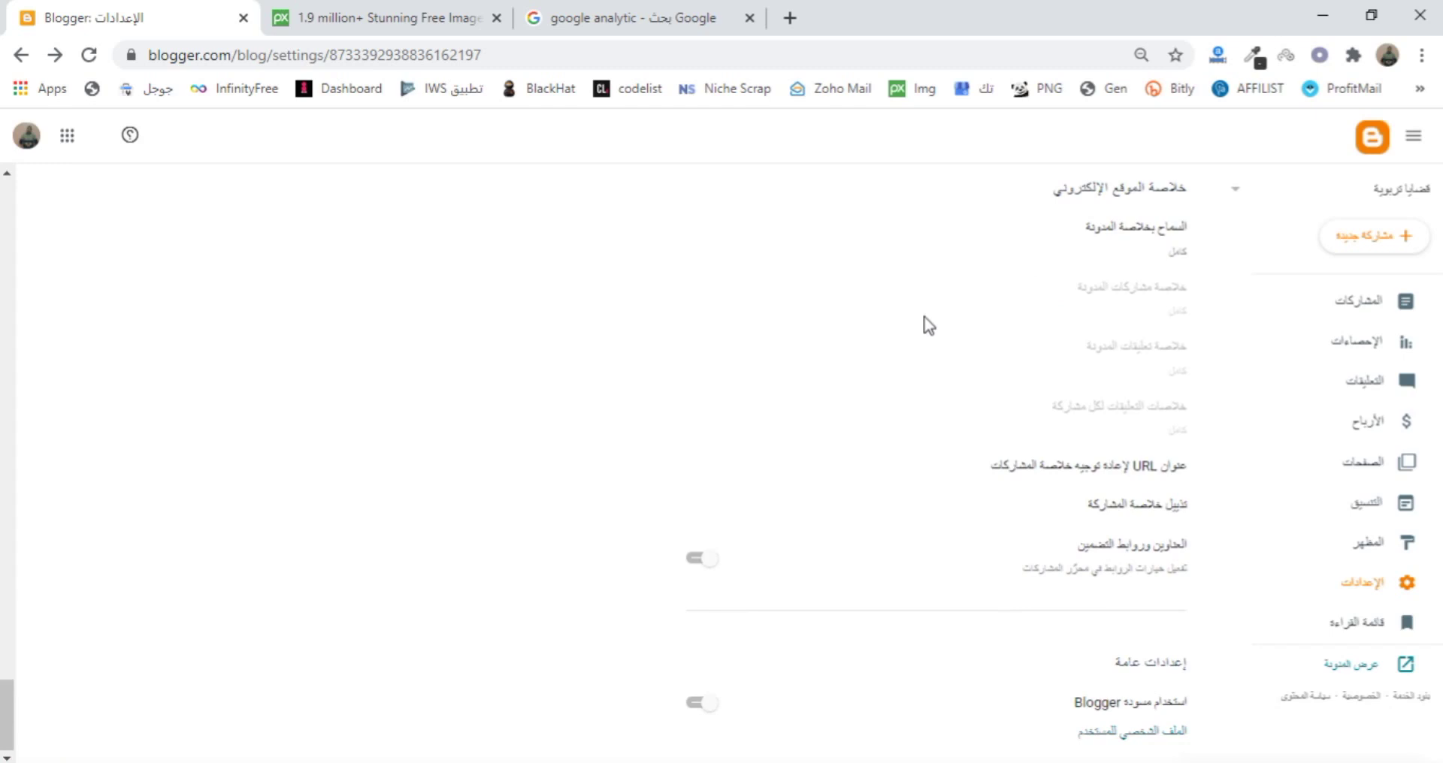
scroll(929, 325, "up", 4)
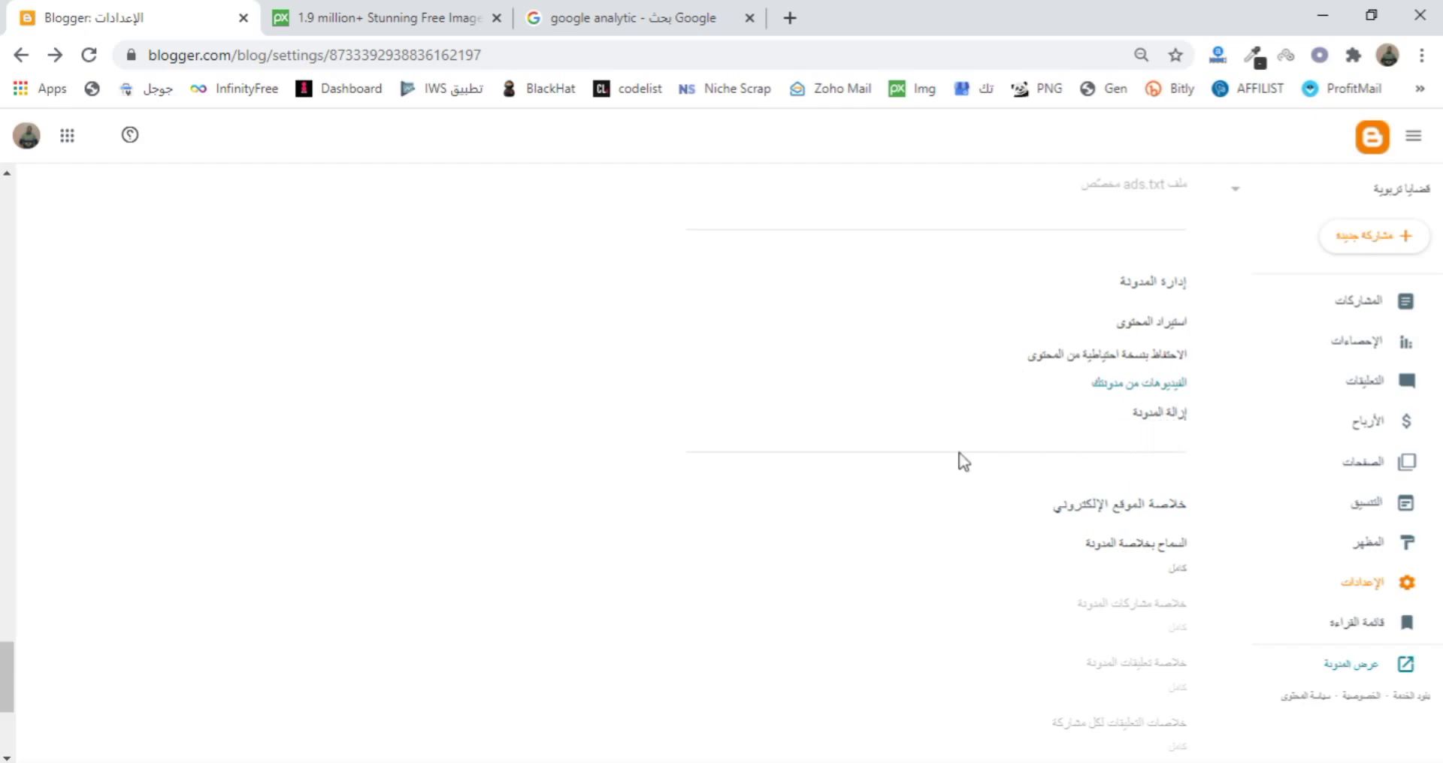
scroll(931, 439, "down", 1)
scroll(931, 440, "down", 4)
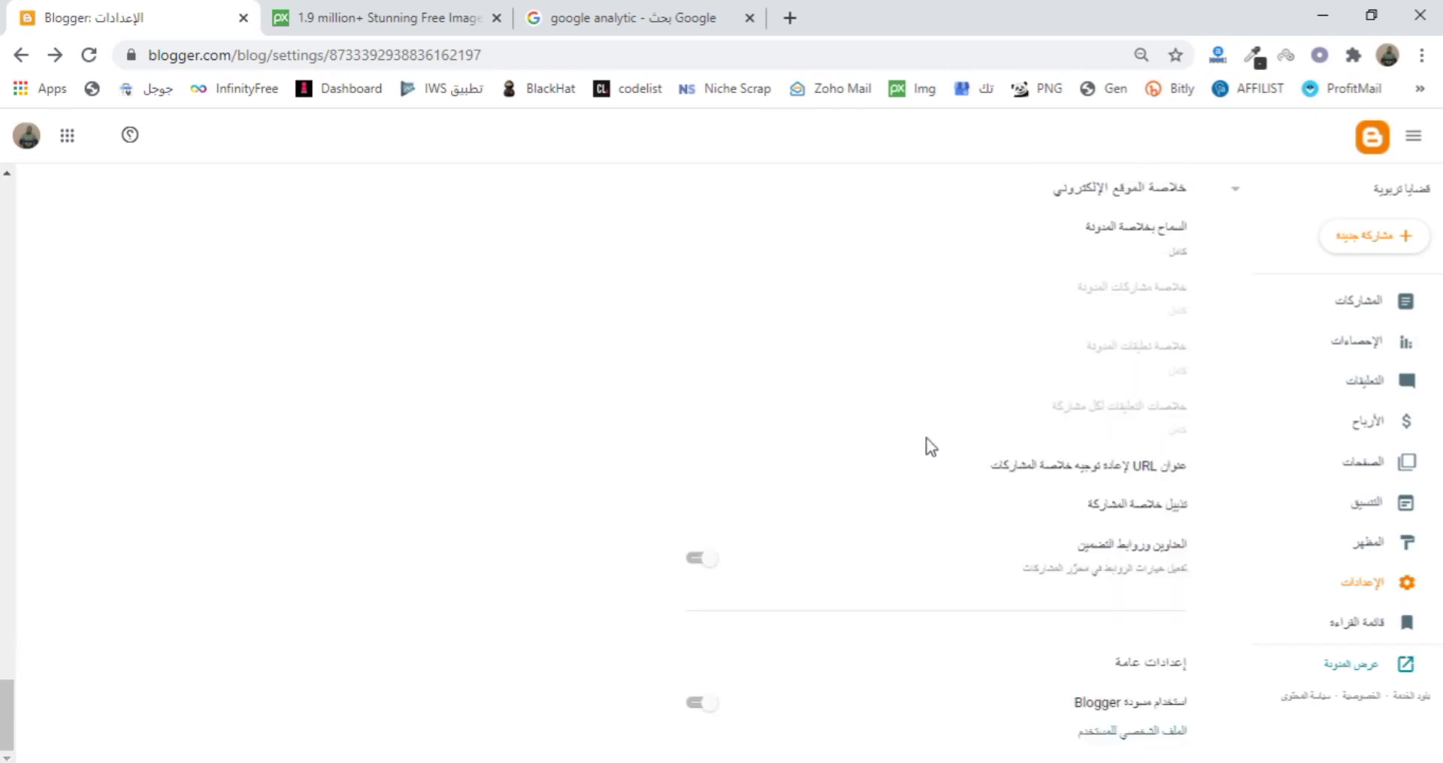